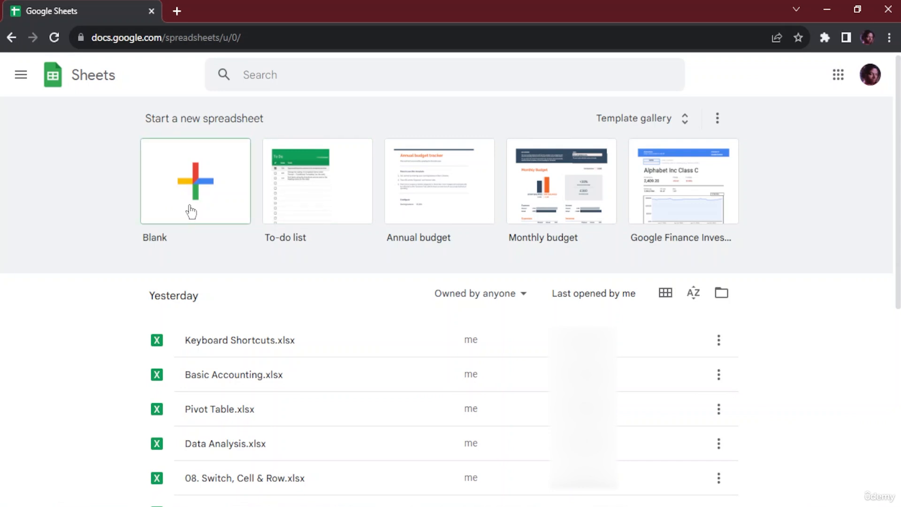
Create a new blank spreadsheet.
{"action": "left_click", "coordinate": [191, 212]}
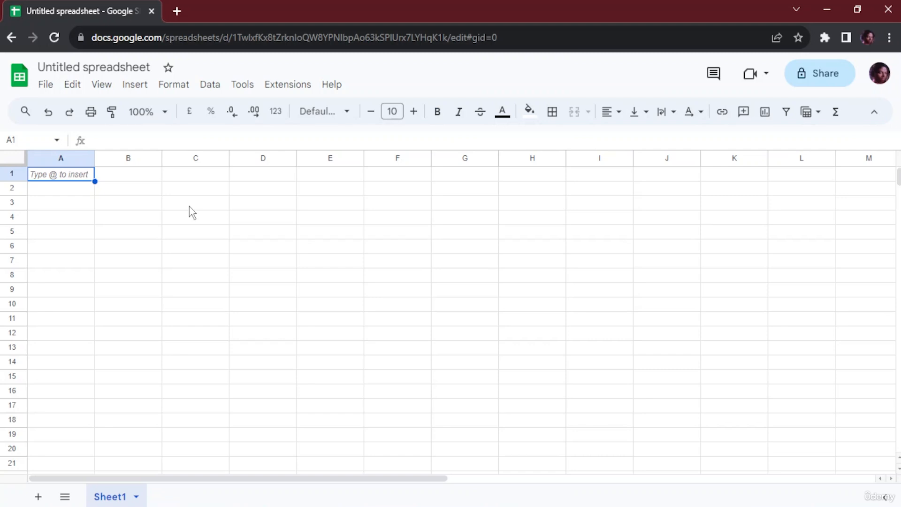
{"action": "left_click", "coordinate": [122, 176]}
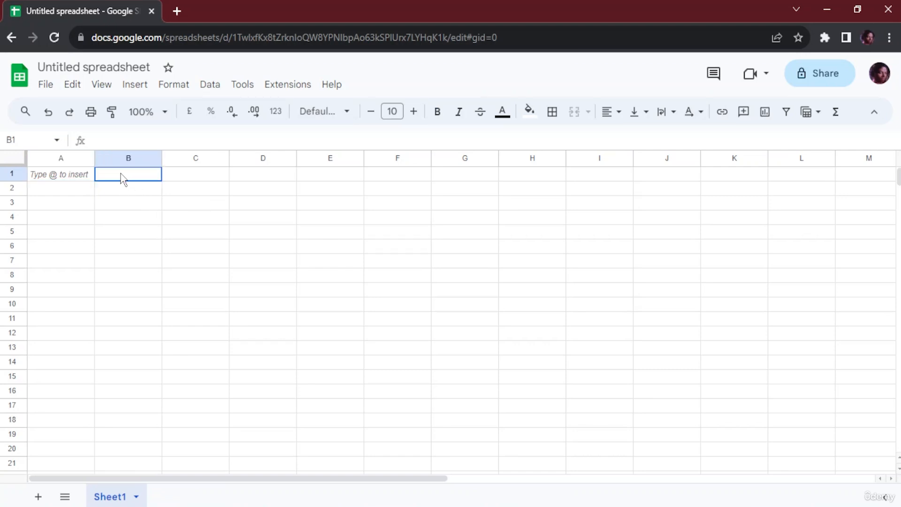
{"action": "left_click", "coordinate": [199, 178]}
{"action": "left_click", "coordinate": [195, 191]}
{"action": "left_click", "coordinate": [107, 194]}
{"action": "left_click", "coordinate": [47, 193]}
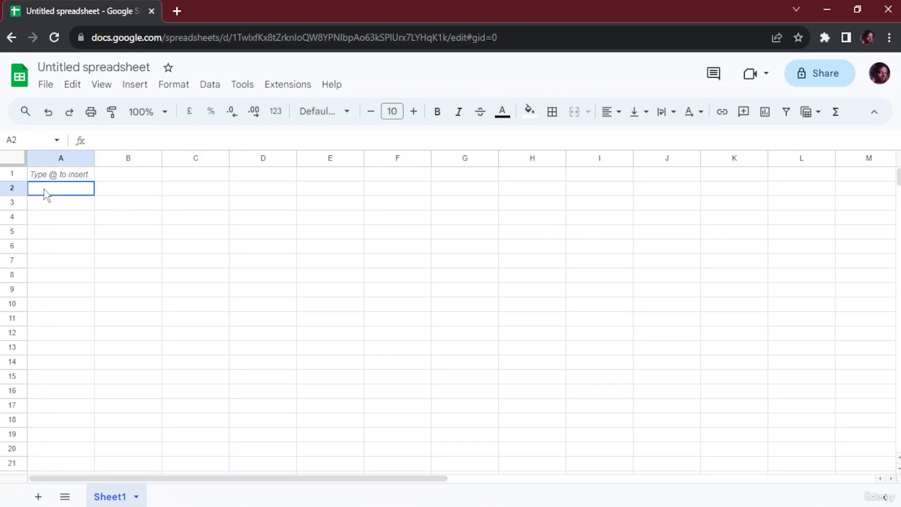
{"action": "left_click", "coordinate": [59, 175]}
{"action": "left_click", "coordinate": [62, 192]}
Enter the sample texts asf, gad, hjsfd and fgjkd in cells A1 through D1.
{"action": "left_click", "coordinate": [64, 177]}
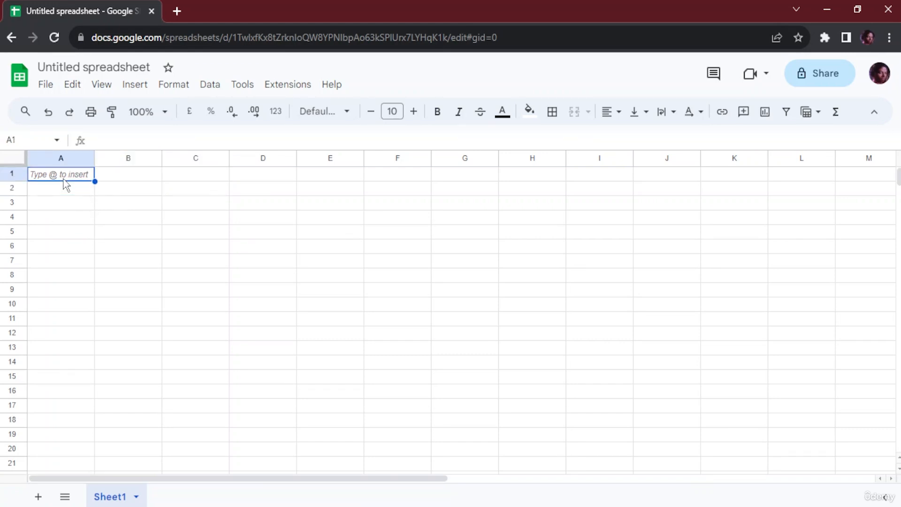
{"action": "type", "text": "asf"}
{"action": "key", "text": "Tab"}
{"action": "type", "text": "gad"}
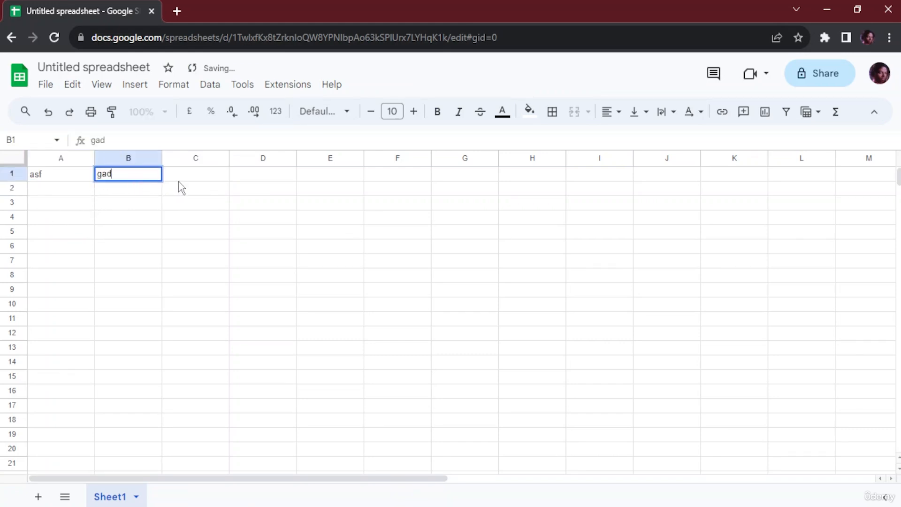
{"action": "key", "text": "Tab"}
{"action": "type", "text": "hjsfd"}
{"action": "key", "text": "Tab"}
{"action": "type", "text": "fgjkd"}
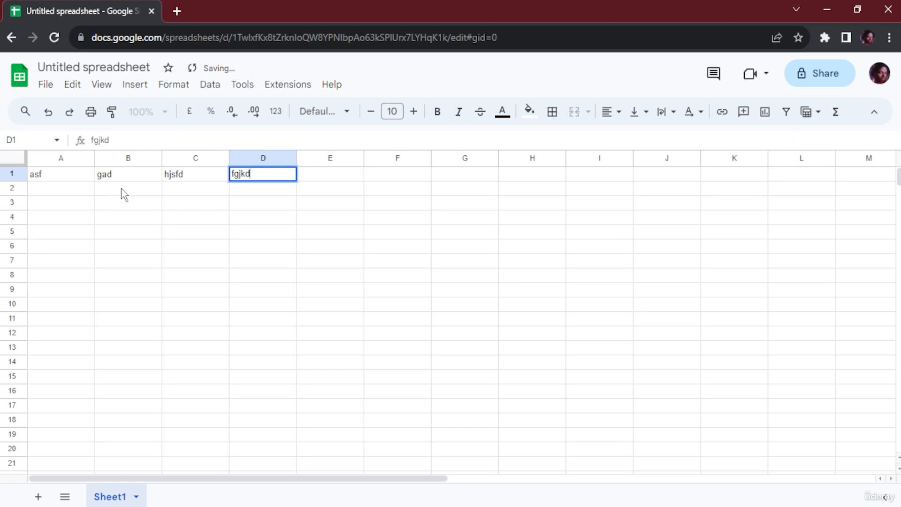
Enter the sample texts dg in cell B2 and dgkd in cell C2.
{"action": "left_click", "coordinate": [121, 188]}
{"action": "type", "text": "dg"}
{"action": "key", "text": "Tab"}
{"action": "type", "text": "dgkd"}
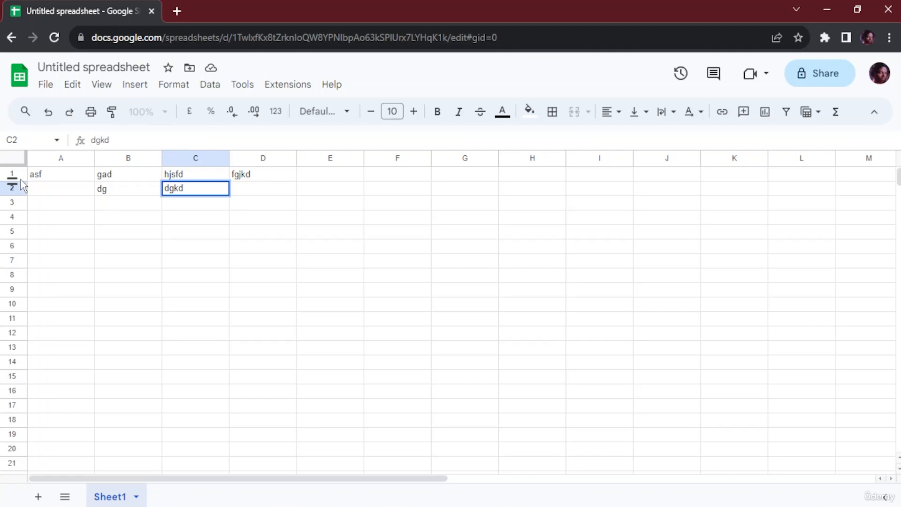
Jump to the sheet's last row in column C and return to the filled cells in row 1.
{"action": "key", "text": "ctrl+Down"}
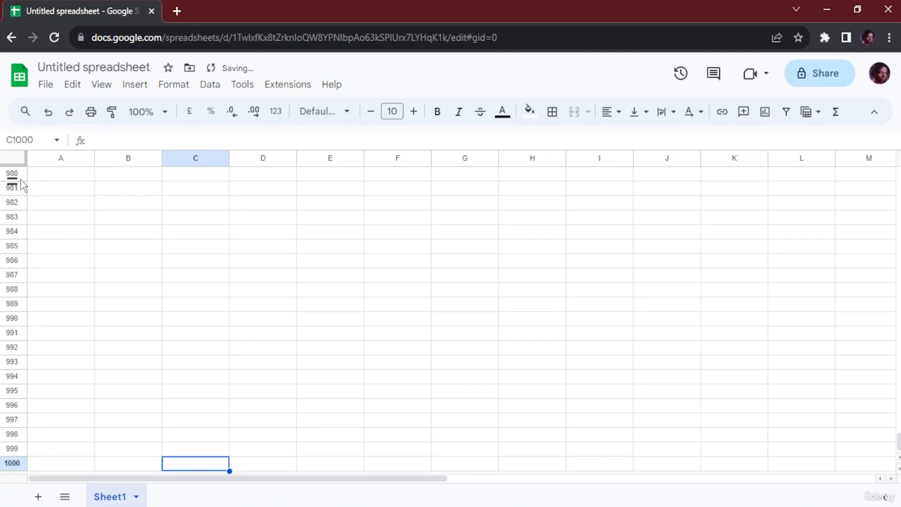
{"action": "scroll", "coordinate": [22, 185], "scroll_direction": "down", "scroll_amount": 1}
{"action": "key", "text": "Up"}
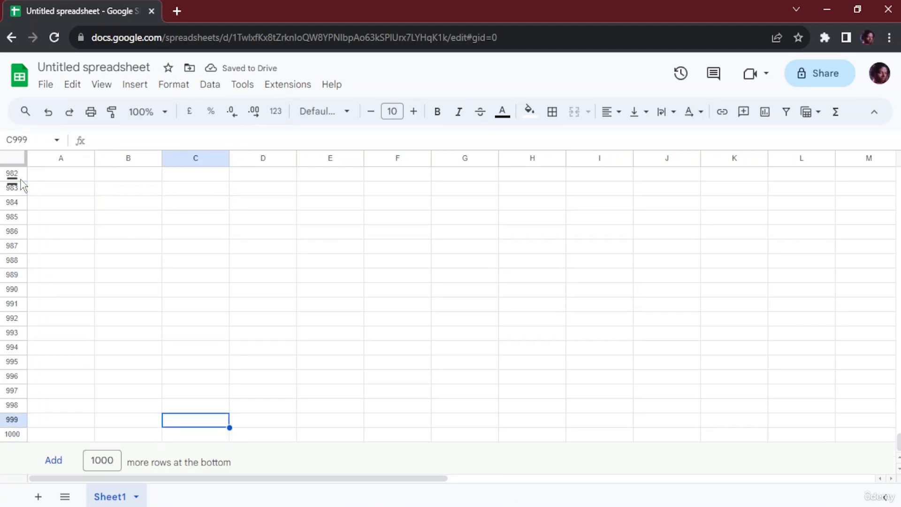
{"action": "key", "text": "Down"}
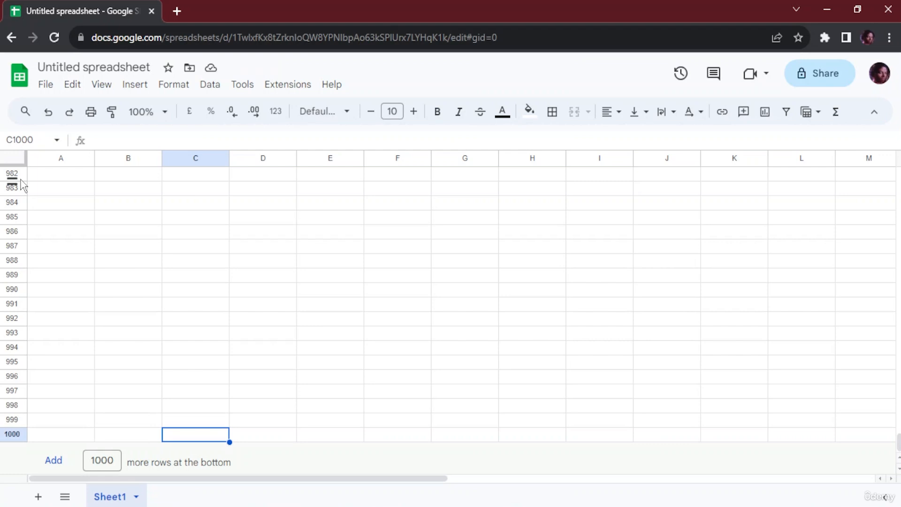
{"action": "key", "text": "ctrl+Up"}
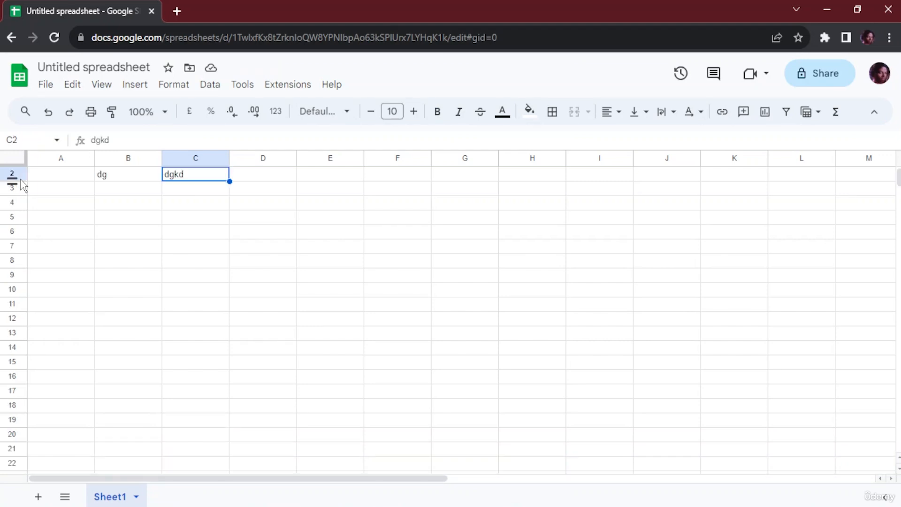
{"action": "key", "text": "ctrl+Up"}
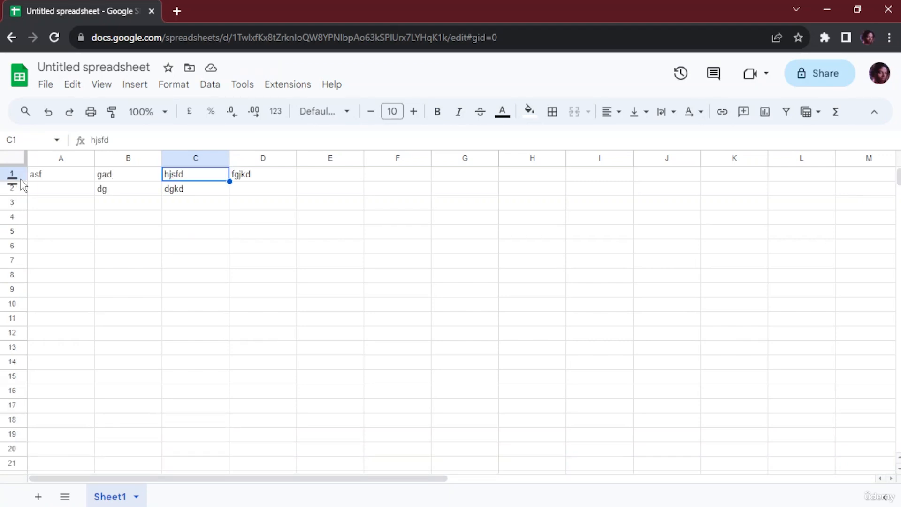
{"action": "key", "text": "Left"}
{"action": "key", "text": "Down"}
{"action": "key", "text": "Up"}
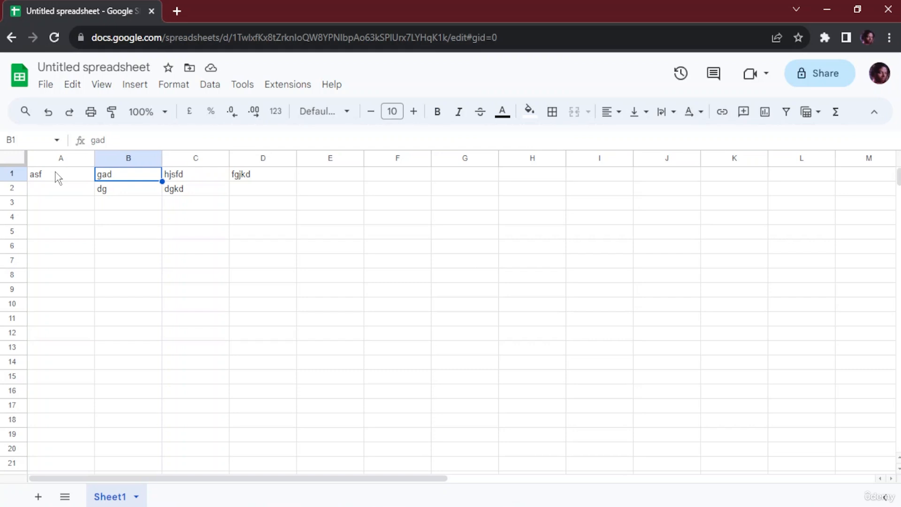
Start a CELL formula in cell A4 and expand the help for its arguments.
{"action": "left_click", "coordinate": [57, 179]}
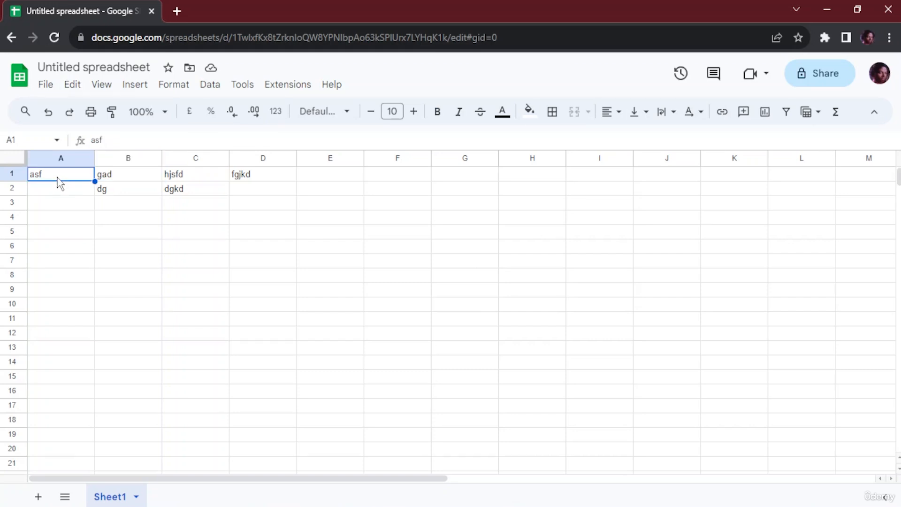
{"action": "left_click", "coordinate": [51, 192]}
{"action": "left_click", "coordinate": [55, 209]}
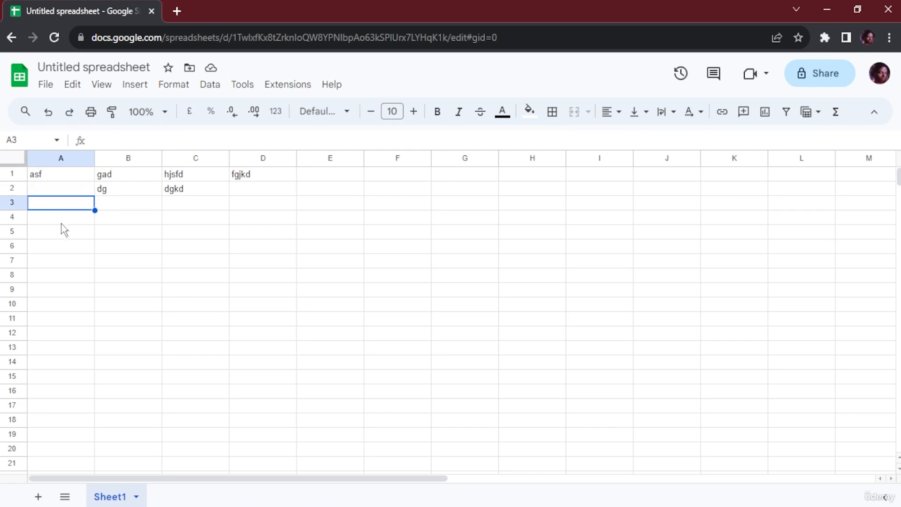
{"action": "left_click", "coordinate": [64, 222]}
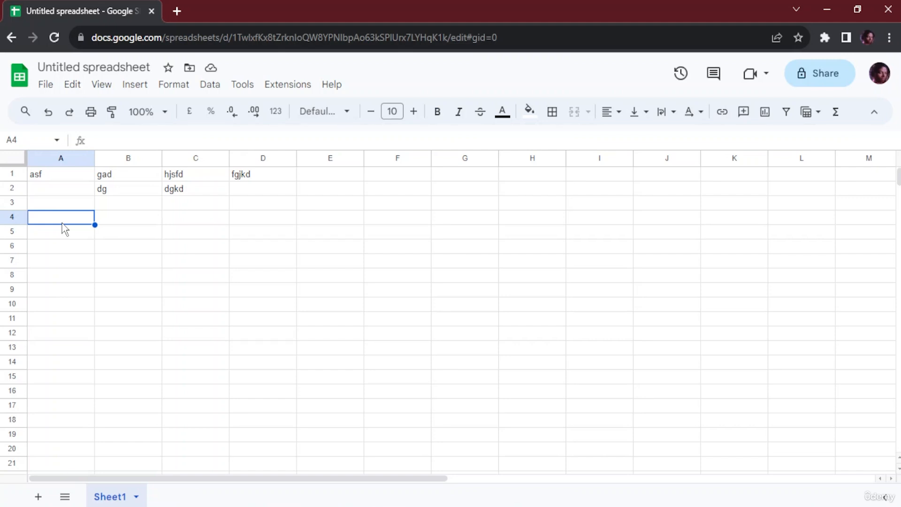
{"action": "type", "text": "=ce"}
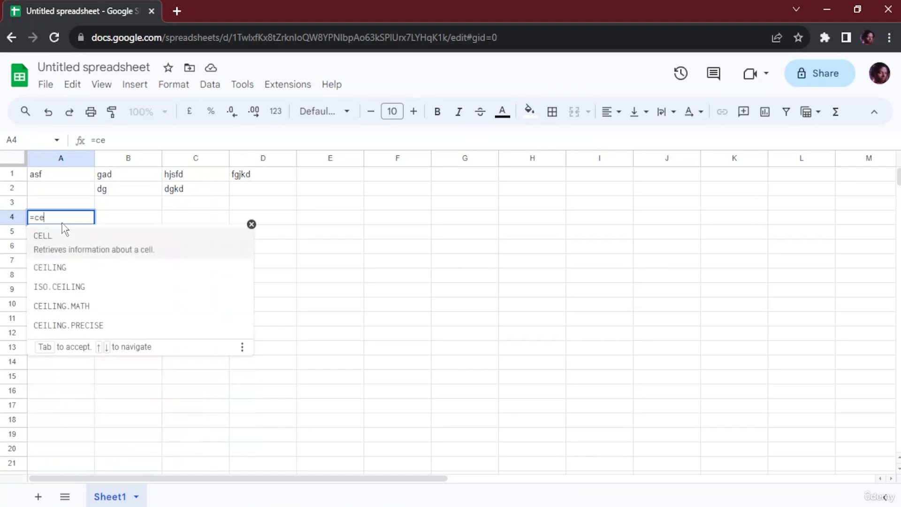
{"action": "type", "text": "ll"}
{"action": "key", "text": "Tab"}
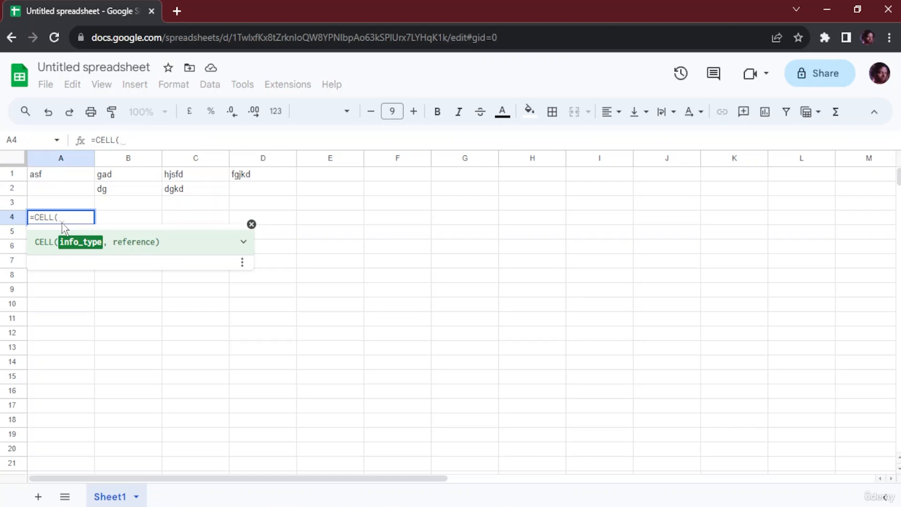
{"action": "left_click", "coordinate": [85, 244]}
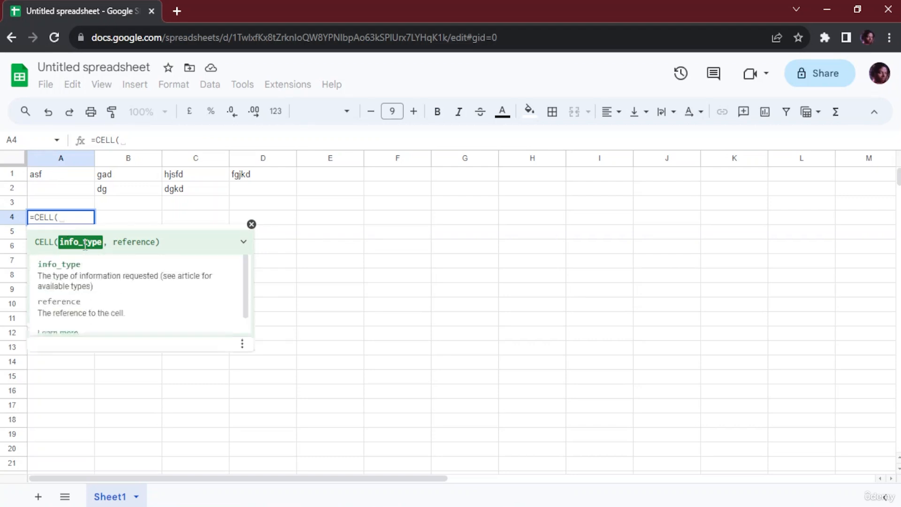
{"action": "scroll", "coordinate": [75, 312], "scroll_direction": "down", "scroll_amount": 1}
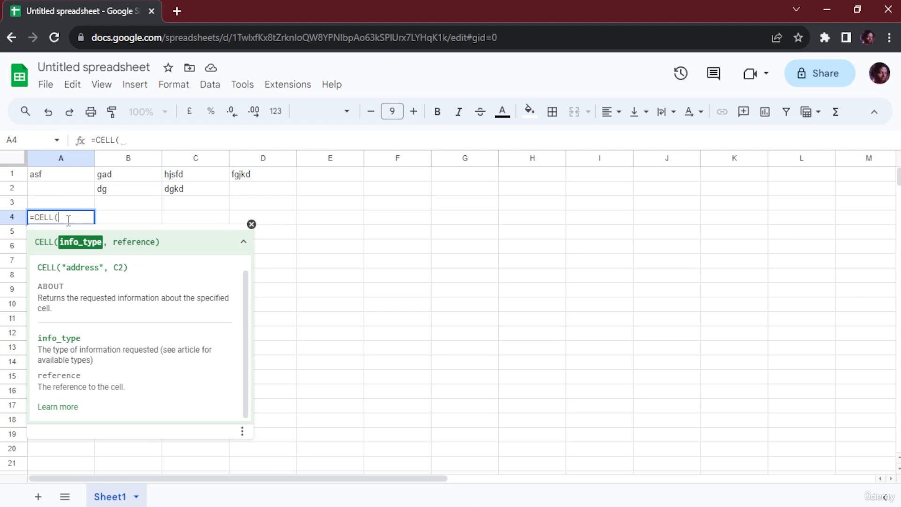
{"action": "type", "text": "col"}
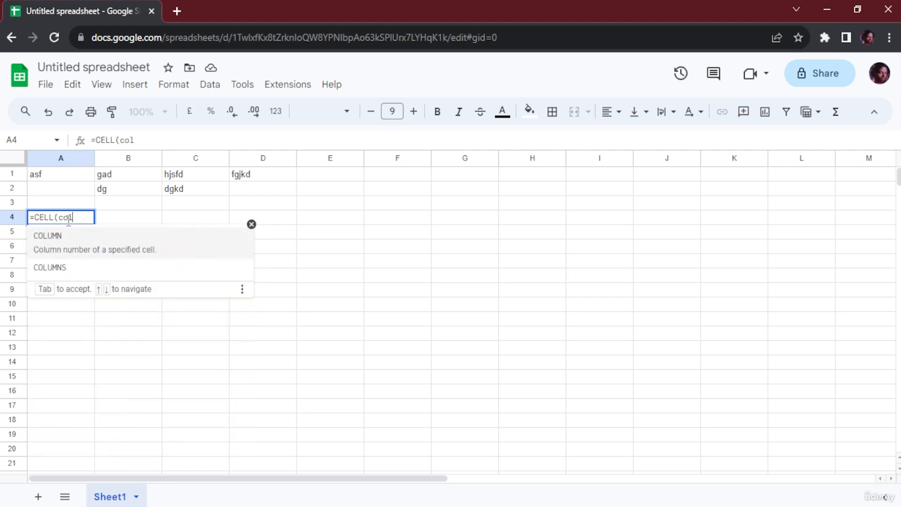
{"action": "key", "text": "Tab"}
{"action": "key", "text": "BackSpace"}
{"action": "key", "text": "BackSpace"}
{"action": "key", "text": "BackSpace"}
{"action": "key", "text": "BackSpace"}
{"action": "key", "text": "BackSpace"}
{"action": "key", "text": "BackSpace"}
{"action": "key", "text": "BackSpace"}
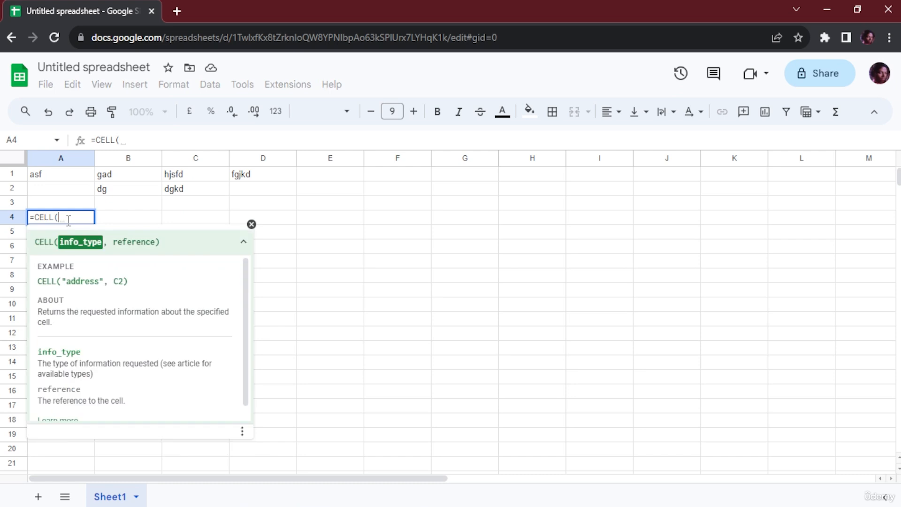
{"action": "type", "text": "col"}
{"action": "key", "text": "BackSpace"}
{"action": "key", "text": "BackSpace"}
{"action": "key", "text": "BackSpace"}
Try the formula =CELL(B3) in cell A4 and clear its argument again.
{"action": "left_click", "coordinate": [144, 205]}
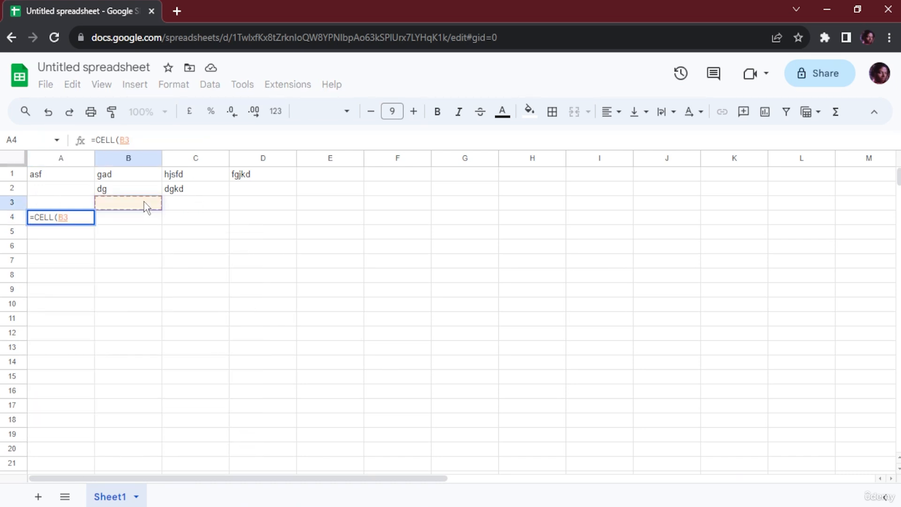
{"action": "key", "text": "Return"}
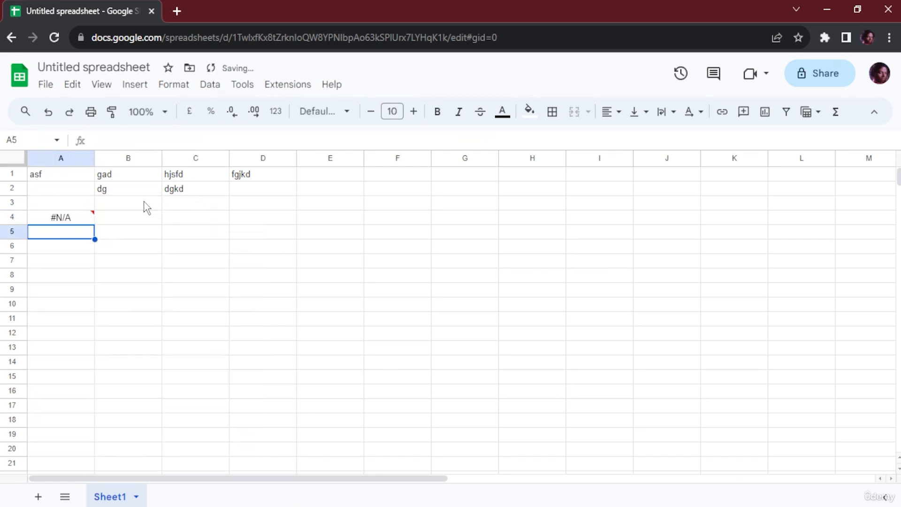
{"action": "left_click", "coordinate": [87, 219]}
{"action": "double_click", "coordinate": [86, 219]}
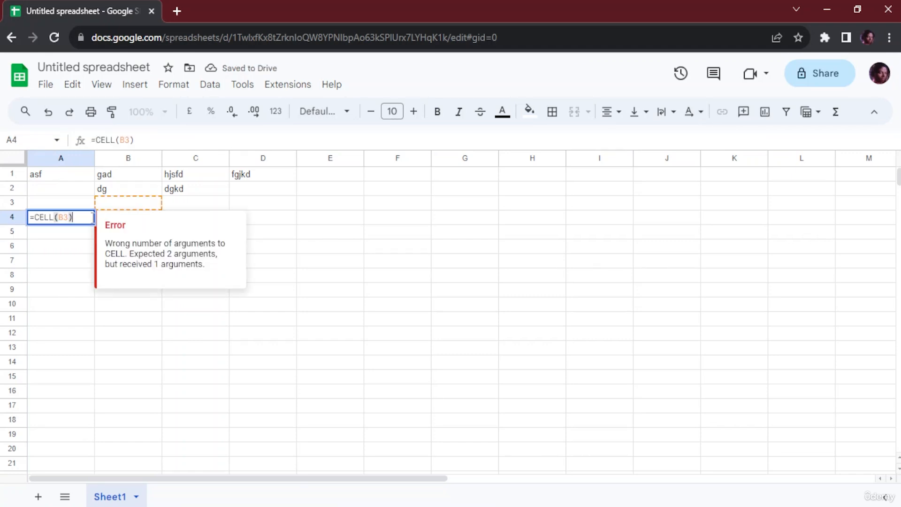
{"action": "key", "text": "BackSpace"}
{"action": "key", "text": "BackSpace"}
{"action": "key", "text": "BackSpace"}
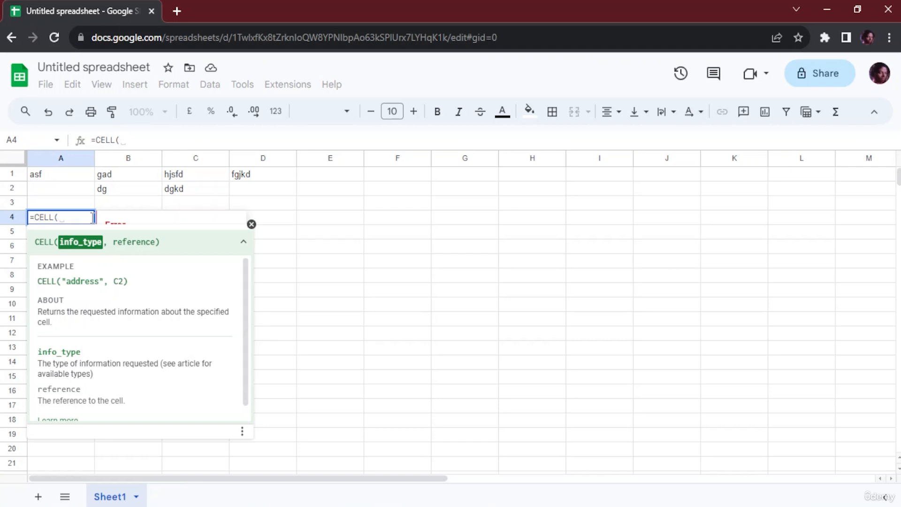
Complete the formula in cell A4 as =CELL(col,B30).
{"action": "type", "text": "col,"}
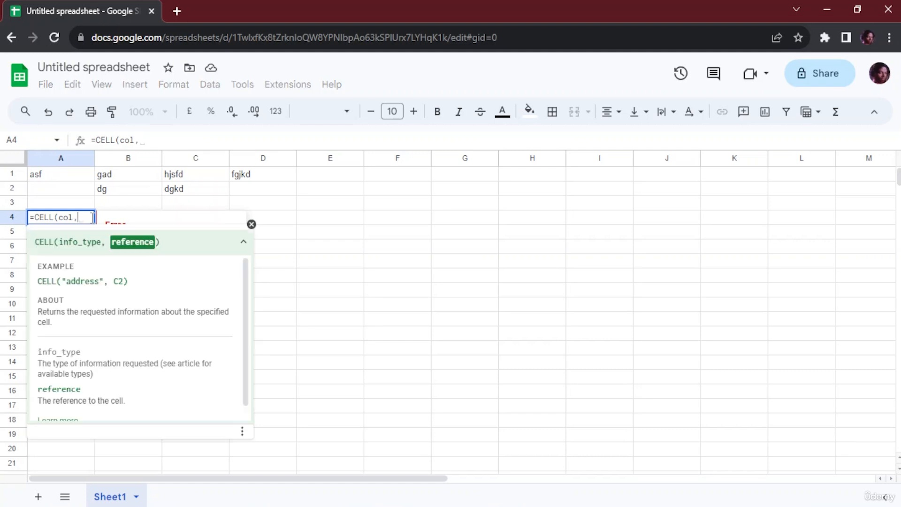
{"action": "left_click", "coordinate": [141, 206]}
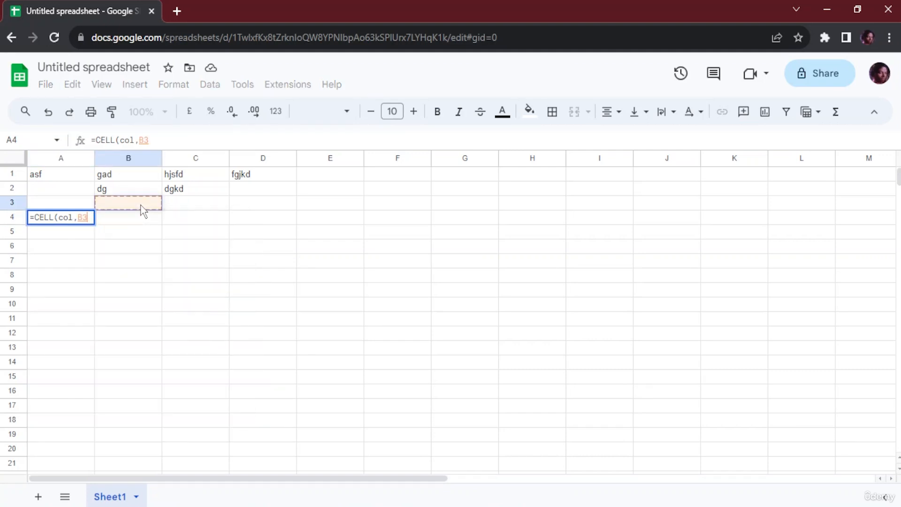
{"action": "key", "text": "Return"}
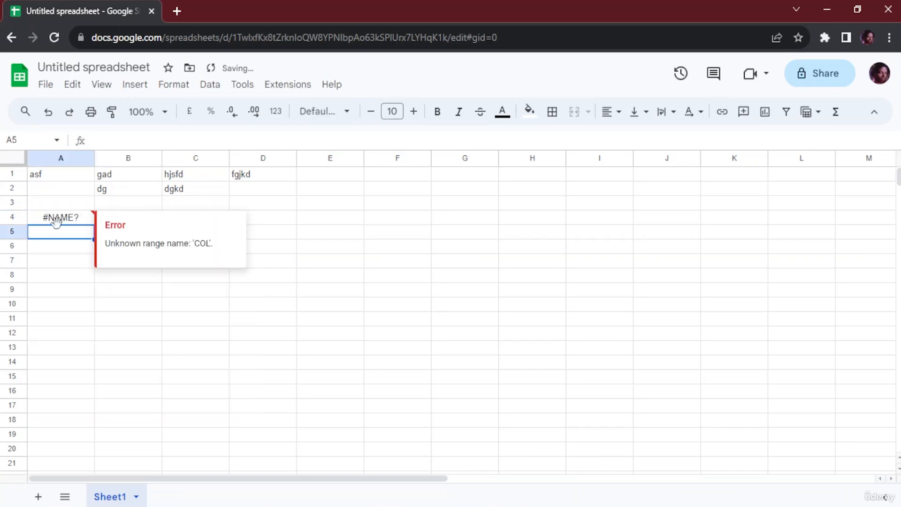
Put quotation marks around col in the A4 formula so it reads =CELL("col",B30).
{"action": "double_click", "coordinate": [71, 217]}
{"action": "left_click", "coordinate": [72, 218]}
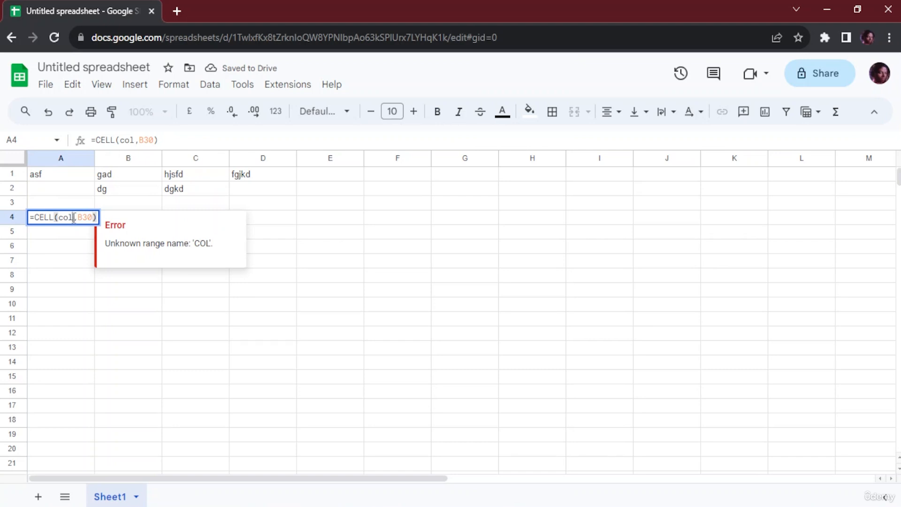
{"action": "type", "text": "\""}
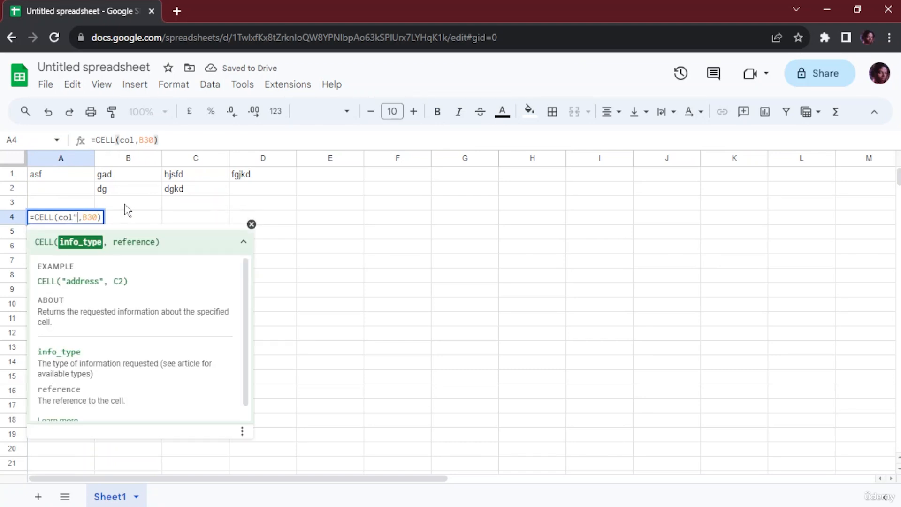
{"action": "key", "text": "Left"}
{"action": "key", "text": "Left"}
{"action": "key", "text": "Left"}
{"action": "key", "text": "Left"}
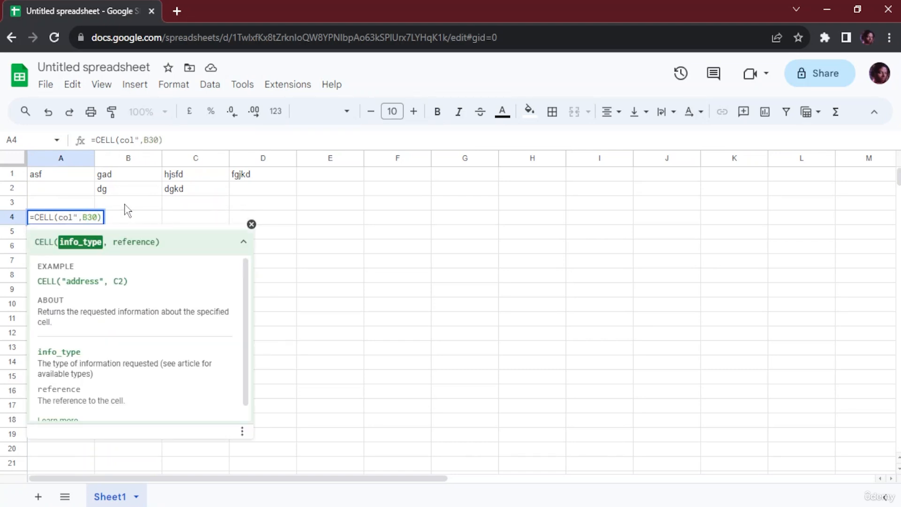
{"action": "type", "text": "\""}
{"action": "key", "text": "Return"}
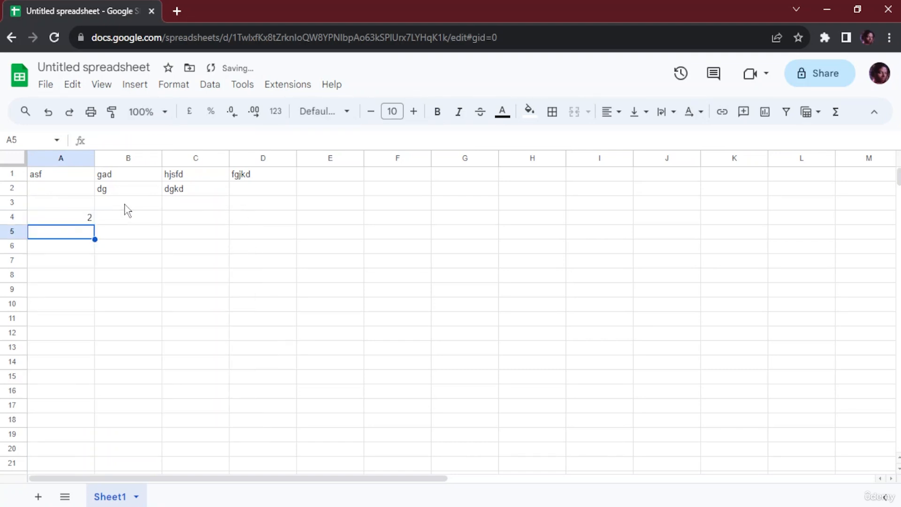
{"action": "left_click", "coordinate": [77, 223]}
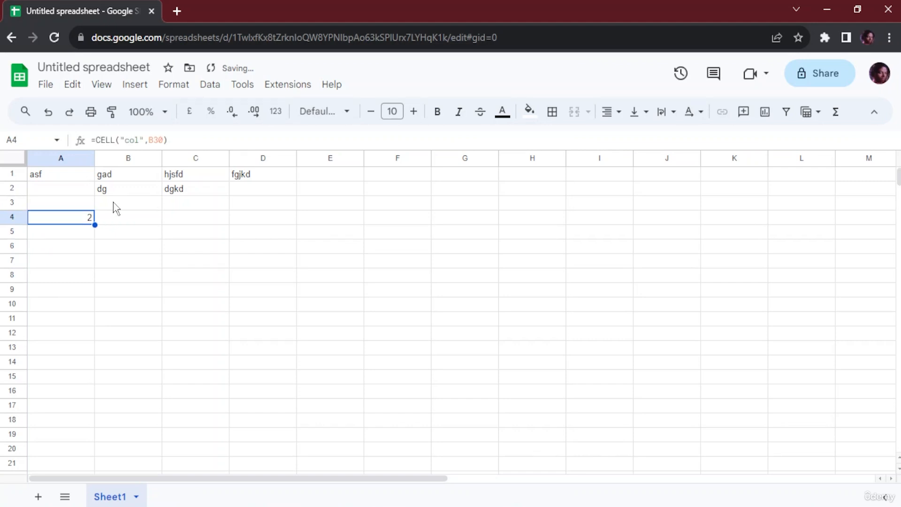
{"action": "double_click", "coordinate": [72, 222]}
{"action": "left_click", "coordinate": [107, 241]}
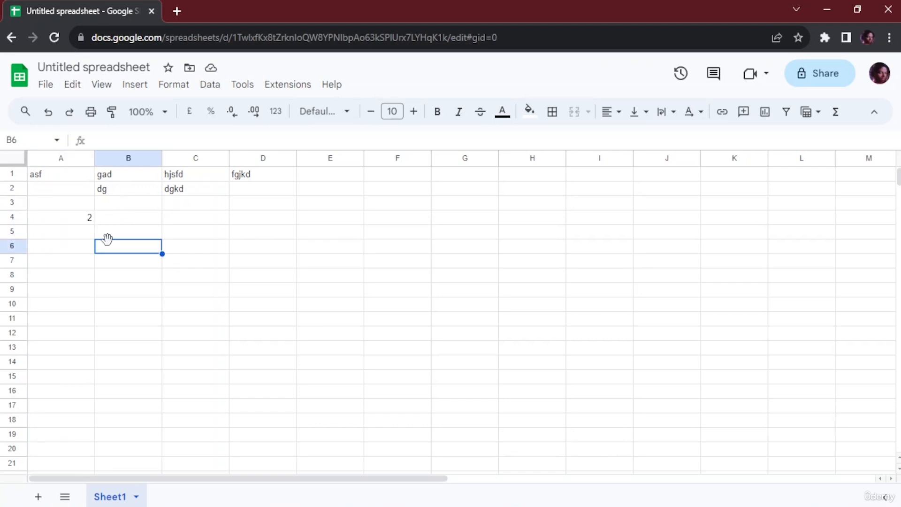
Enter the formula =ROW(F2) in cell B4.
{"action": "left_click", "coordinate": [93, 220]}
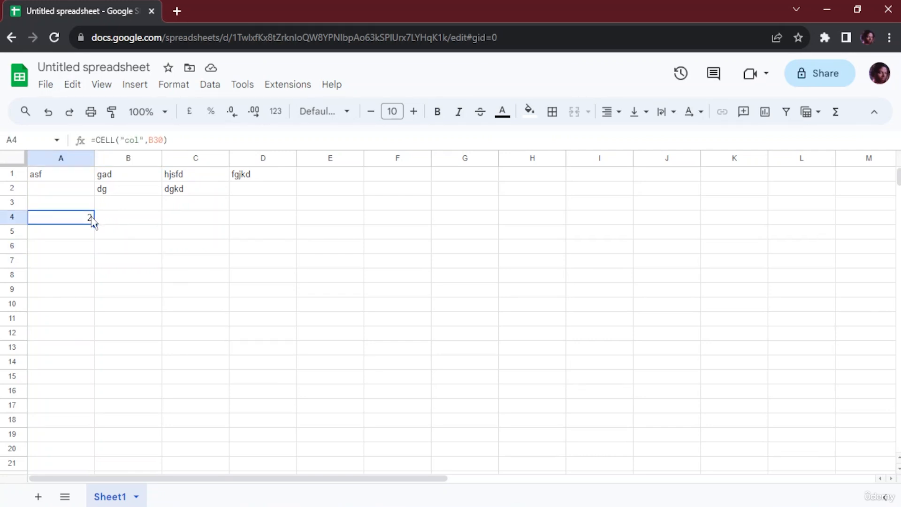
{"action": "left_click", "coordinate": [126, 219]}
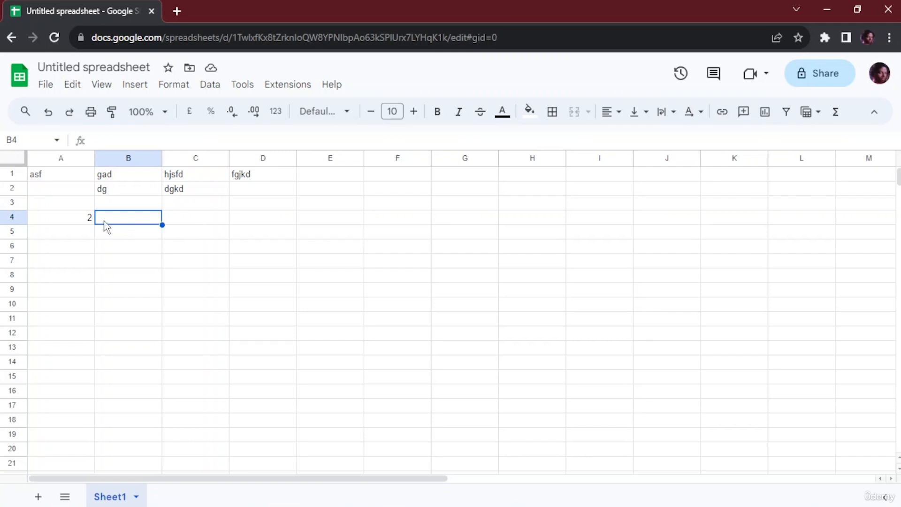
{"action": "type", "text": "="}
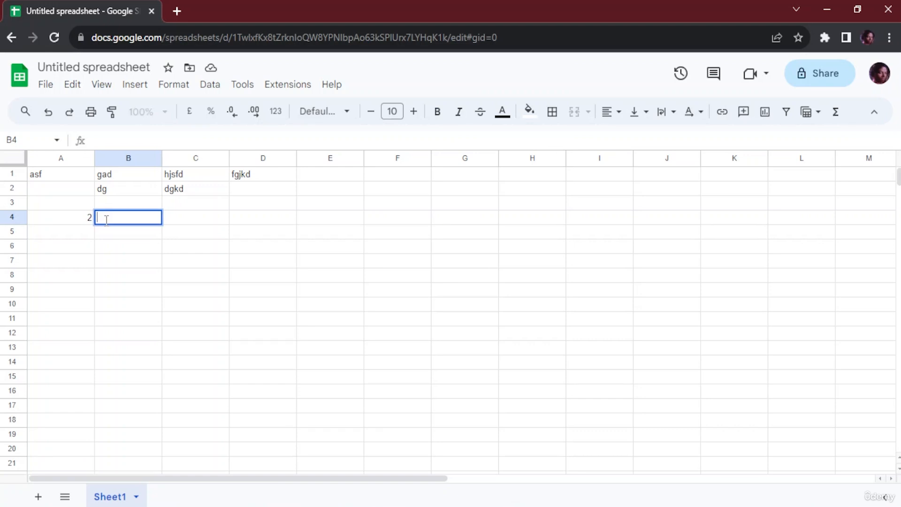
{"action": "type", "text": "row"}
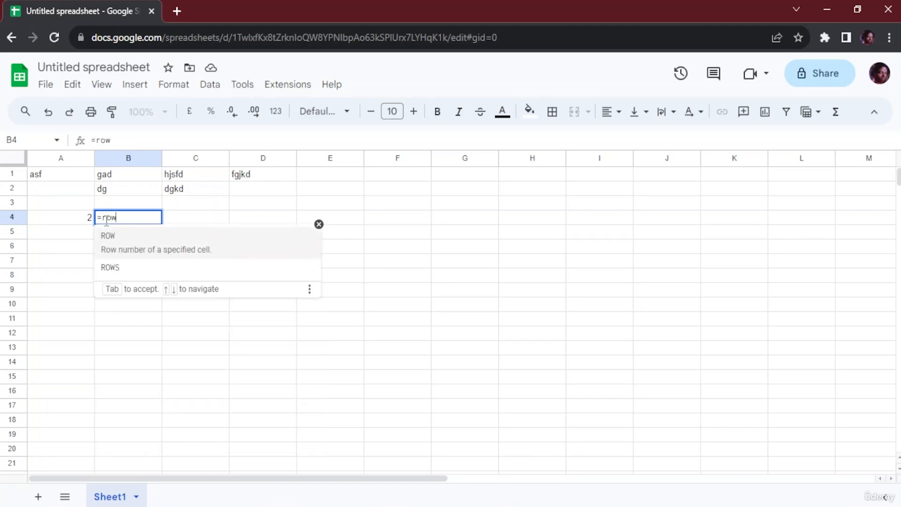
{"action": "key", "text": "Tab"}
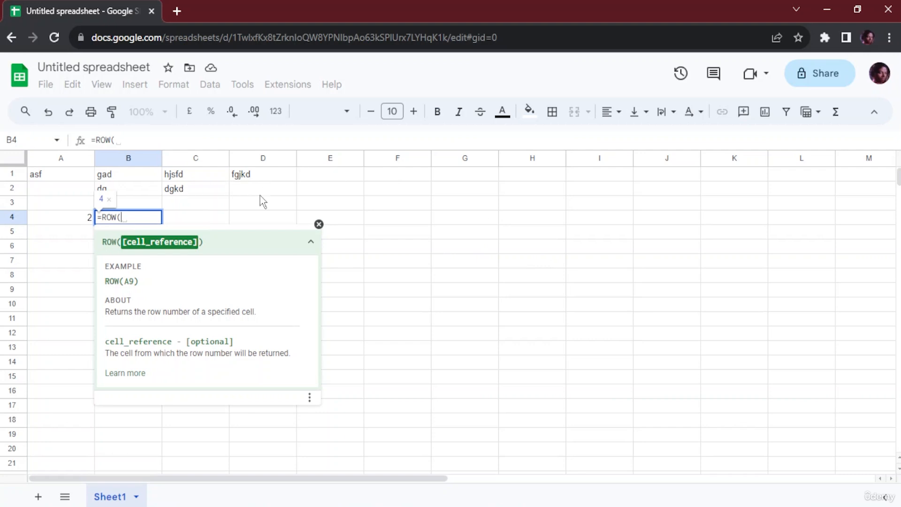
{"action": "left_click", "coordinate": [375, 188]}
{"action": "type", "text": ")"}
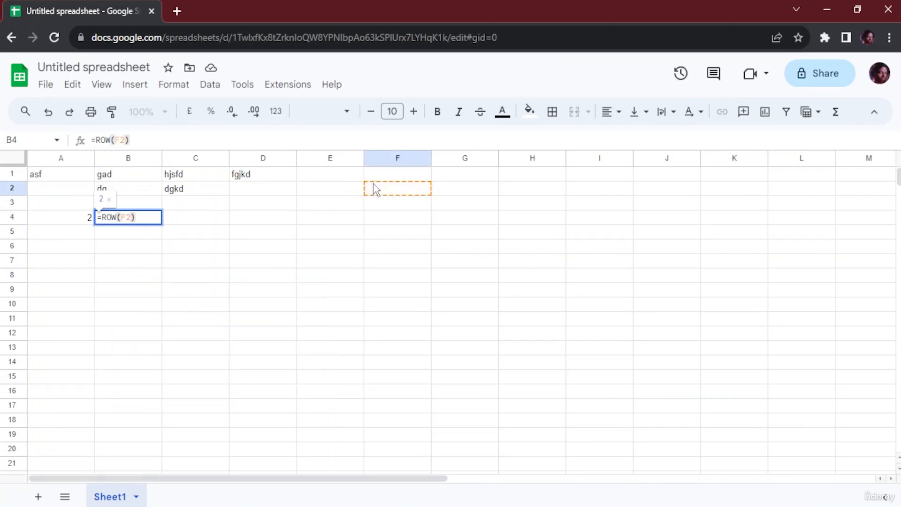
{"action": "key", "text": "Return"}
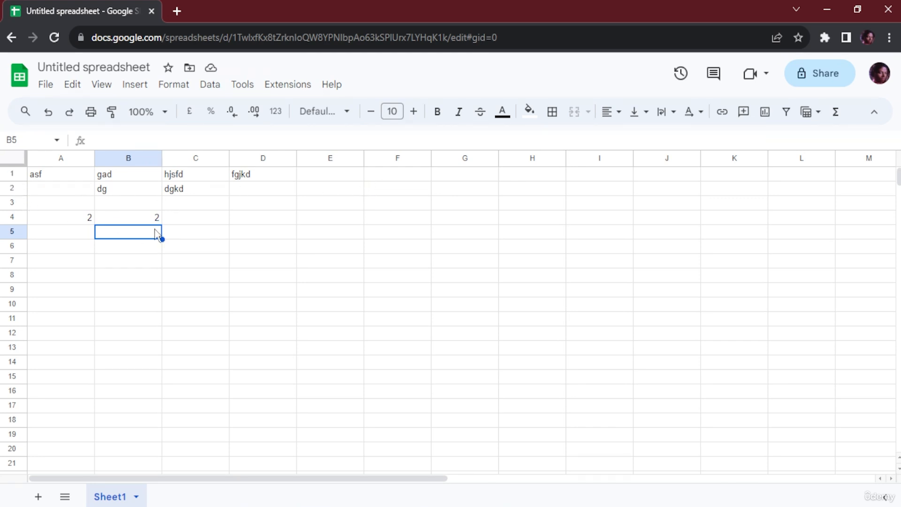
Enter a COLUMN formula in cell C4 that returns the column number of cell A4.
{"action": "left_click", "coordinate": [197, 224]}
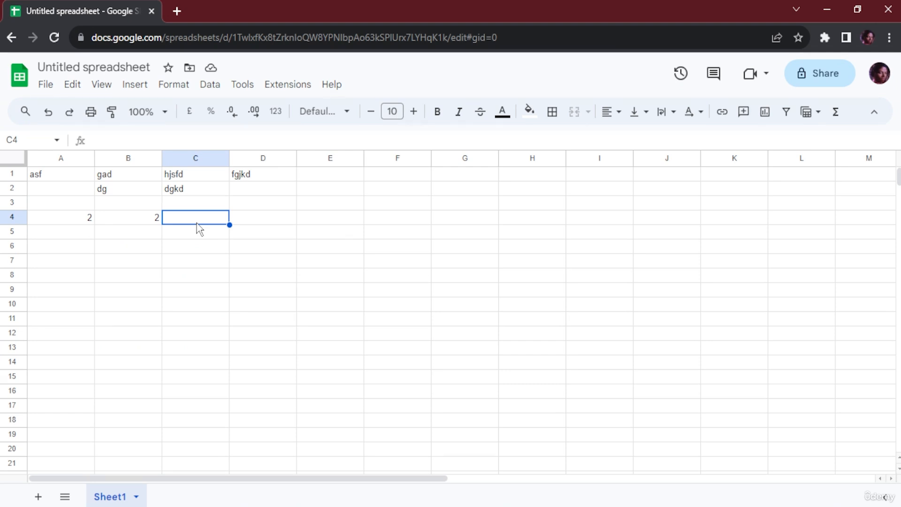
{"action": "type", "text": "=col"}
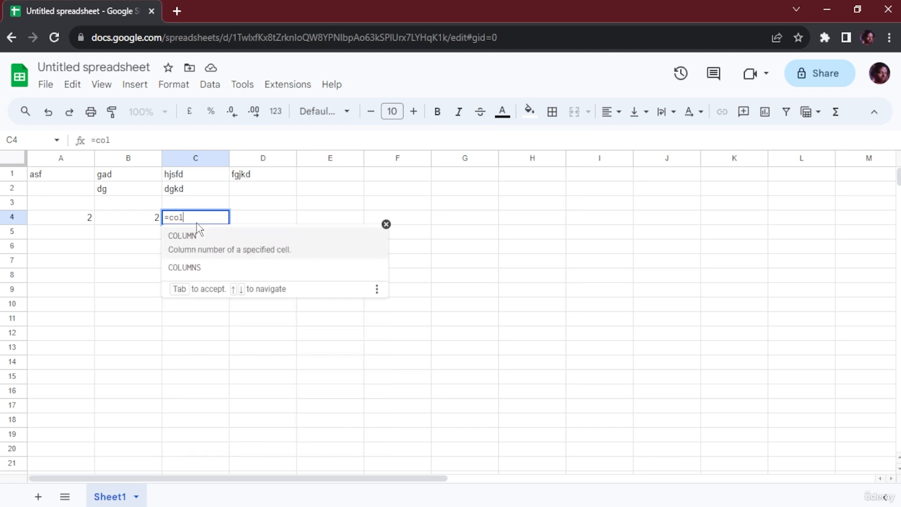
{"action": "key", "text": "Tab"}
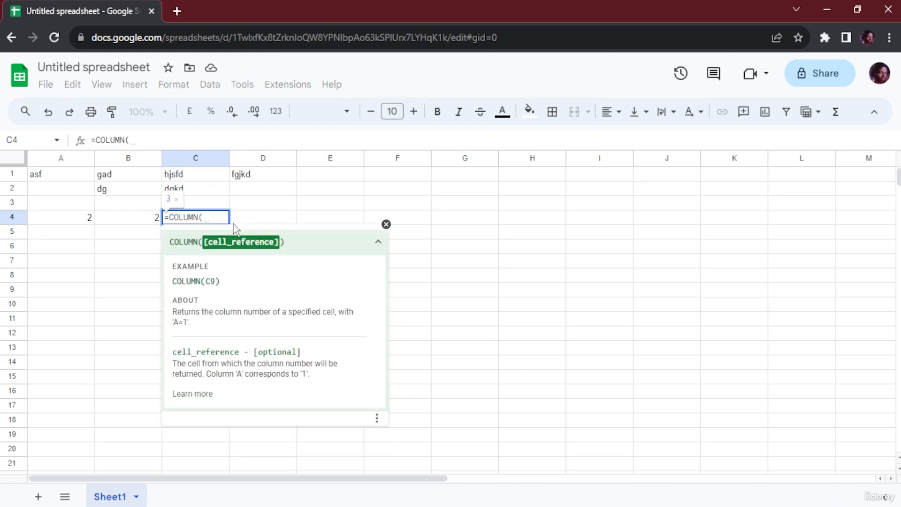
{"action": "left_click", "coordinate": [70, 219]}
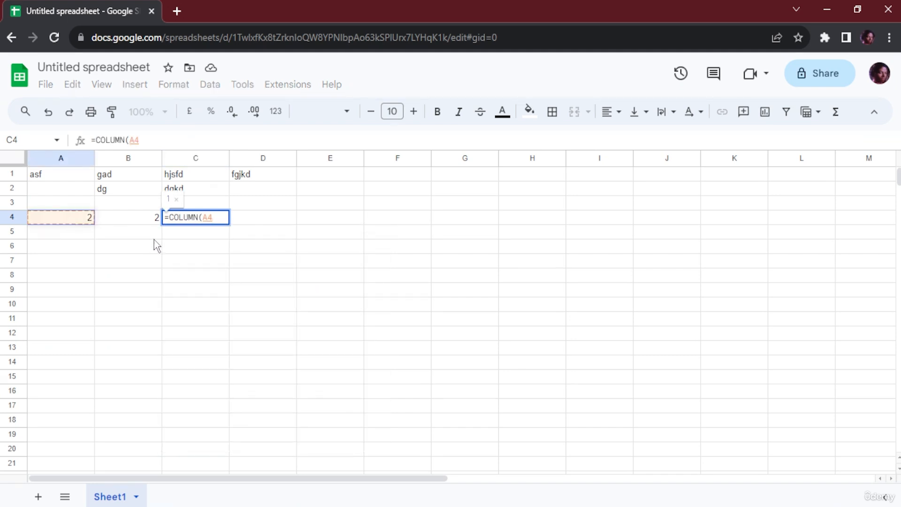
{"action": "key", "text": "Return"}
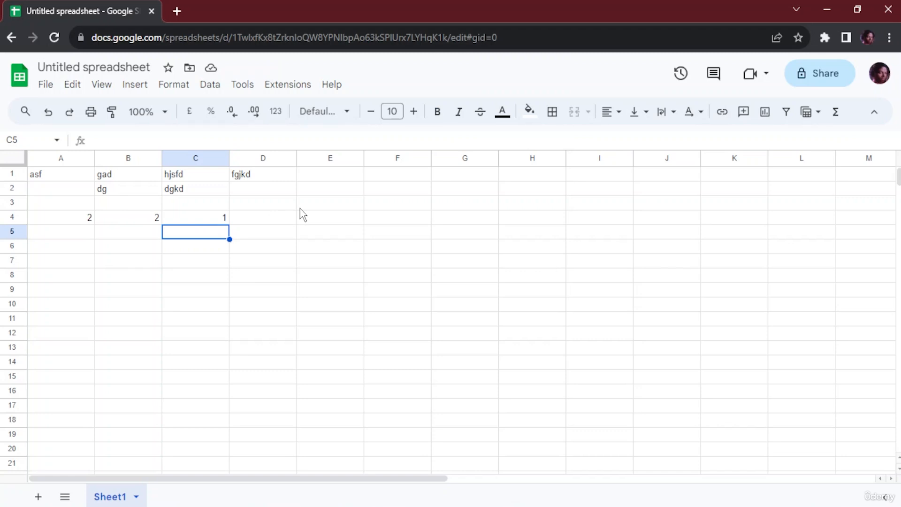
Start a SUM formula in cell D4 with COLUMN(B4) as its first value.
{"action": "left_click", "coordinate": [280, 218]}
{"action": "type", "text": "="}
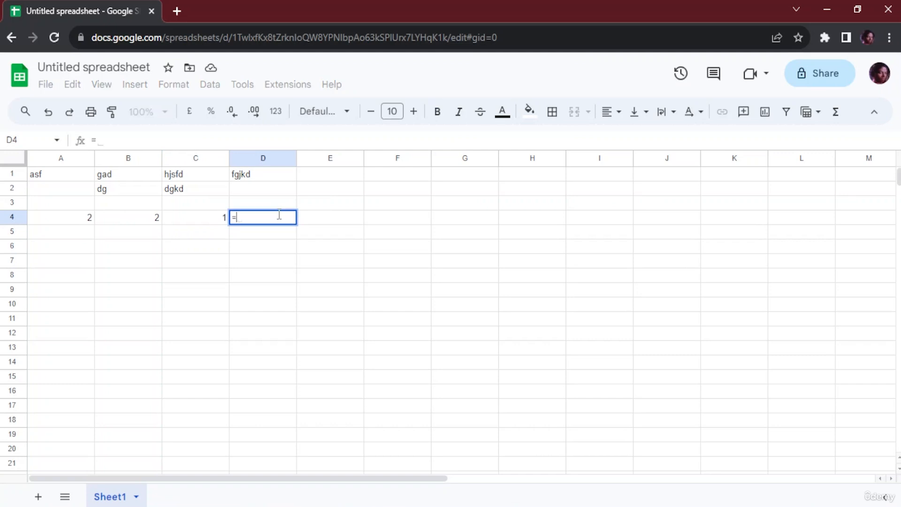
{"action": "type", "text": "sum"}
{"action": "key", "text": "Tab"}
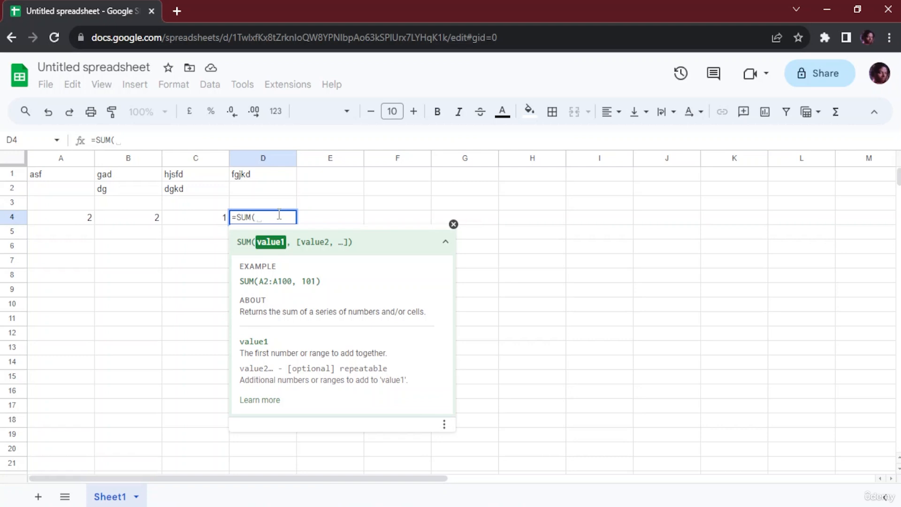
{"action": "type", "text": "col"}
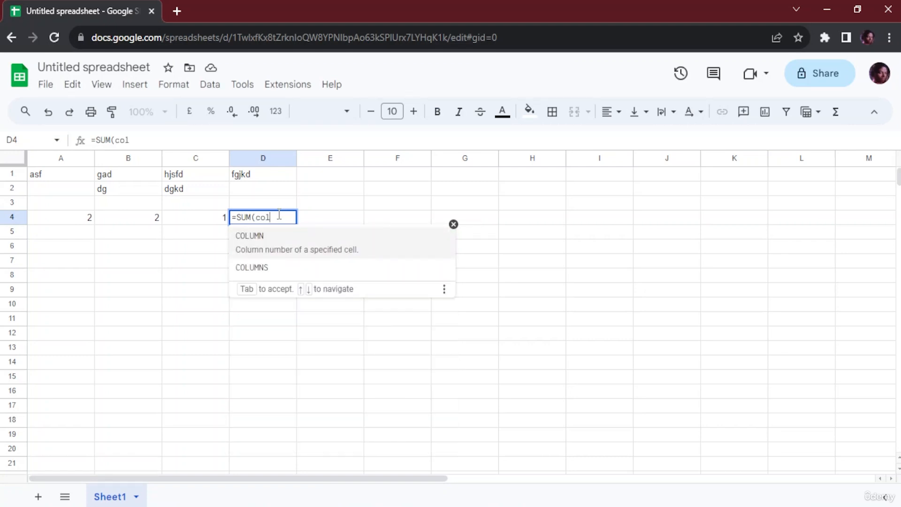
{"action": "key", "text": "Tab"}
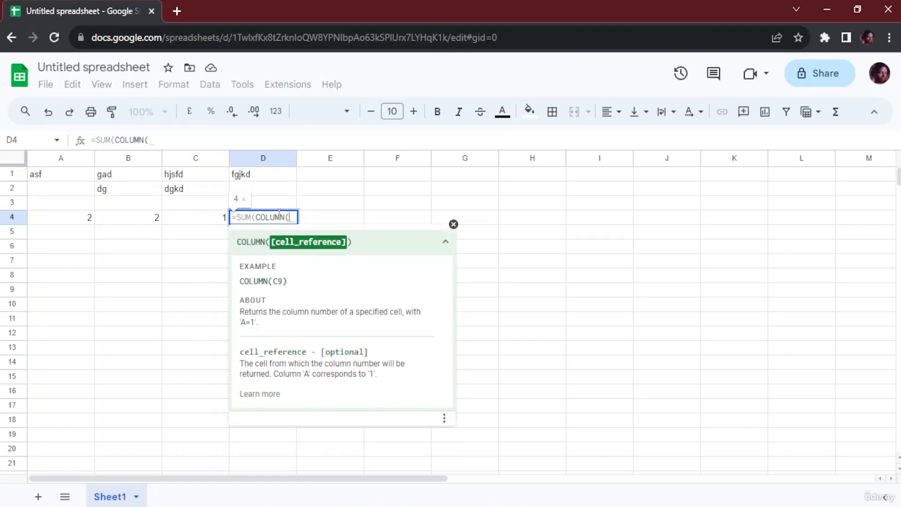
{"action": "left_click", "coordinate": [125, 217]}
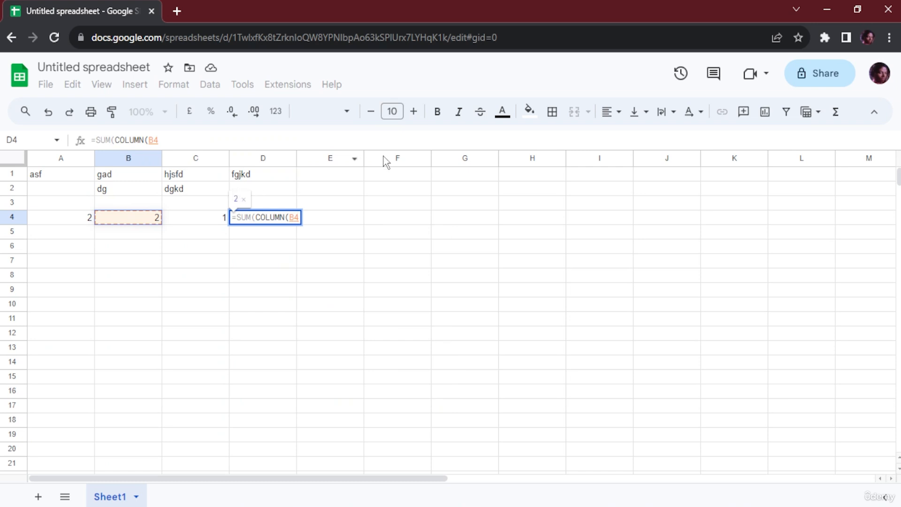
{"action": "type", "text": ")"}
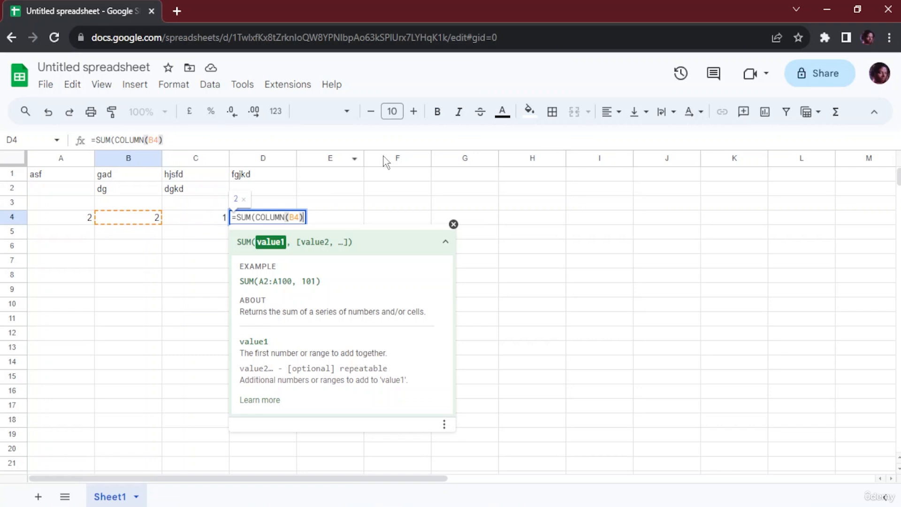
Add COLUMN(A4) as the second value and complete the D4 formula as =SUM(COLUMN(B4),COLUMN(A4)).
{"action": "type", "text": ","}
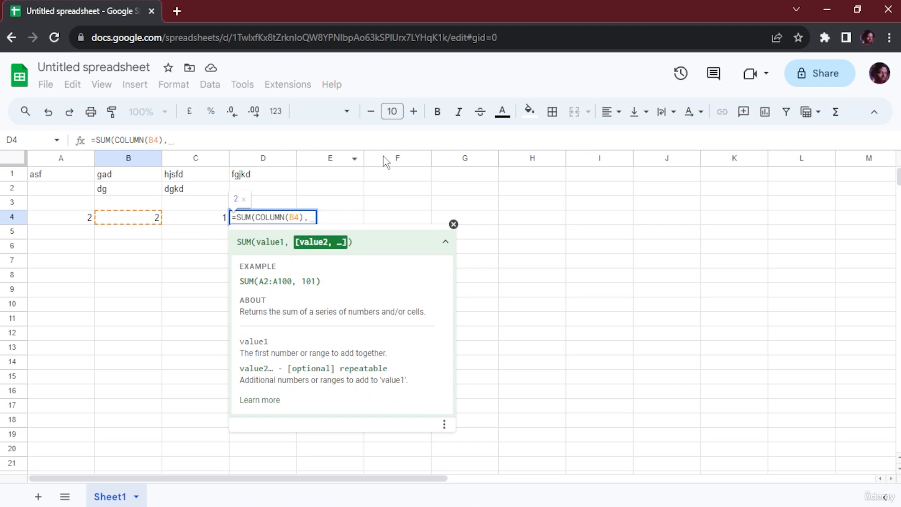
{"action": "type", "text": "co"}
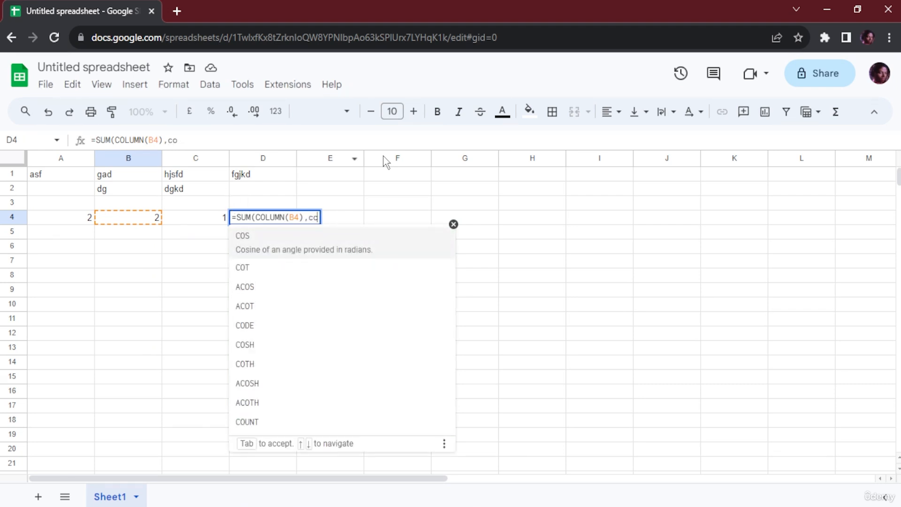
{"action": "type", "text": "l"}
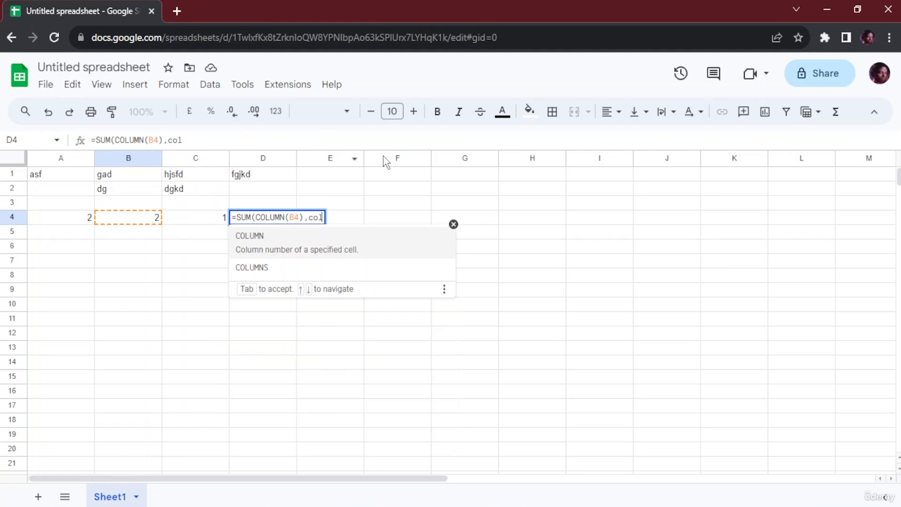
{"action": "key", "text": "Tab"}
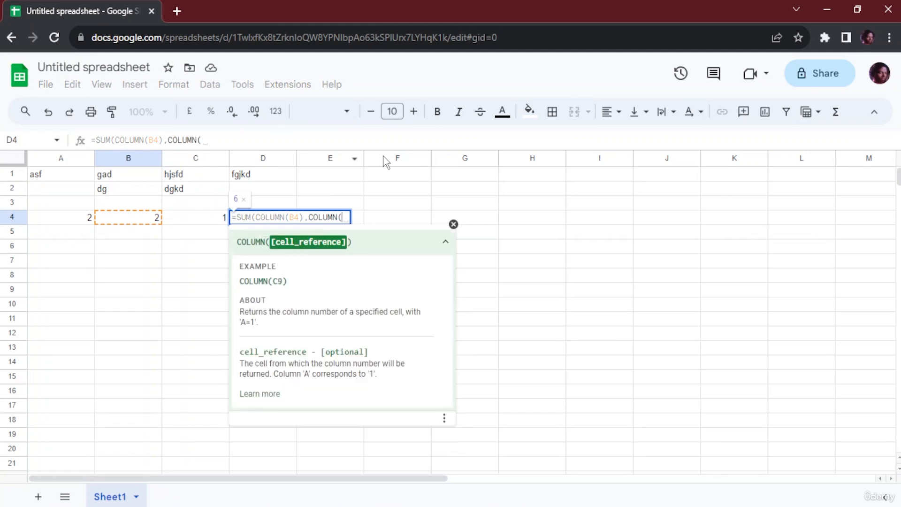
{"action": "left_click", "coordinate": [67, 222]}
{"action": "type", "text": ")"}
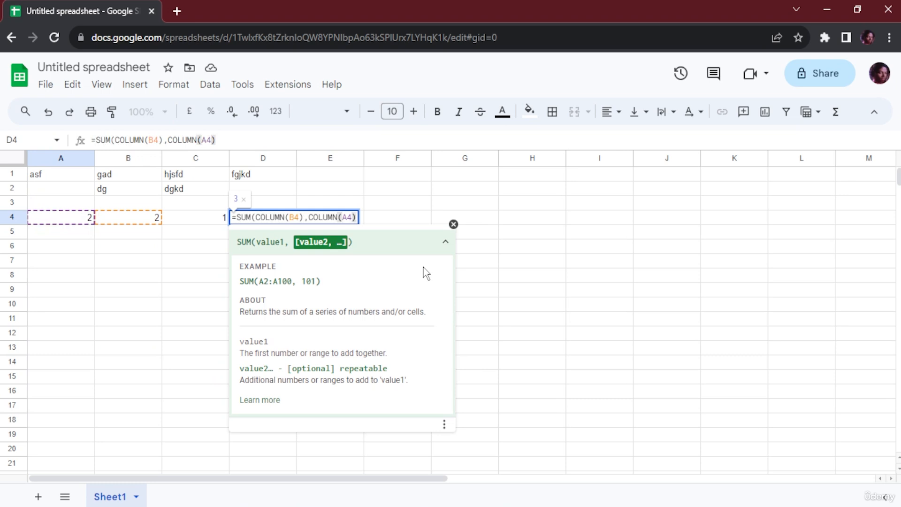
{"action": "type", "text": ")"}
{"action": "key", "text": "Return"}
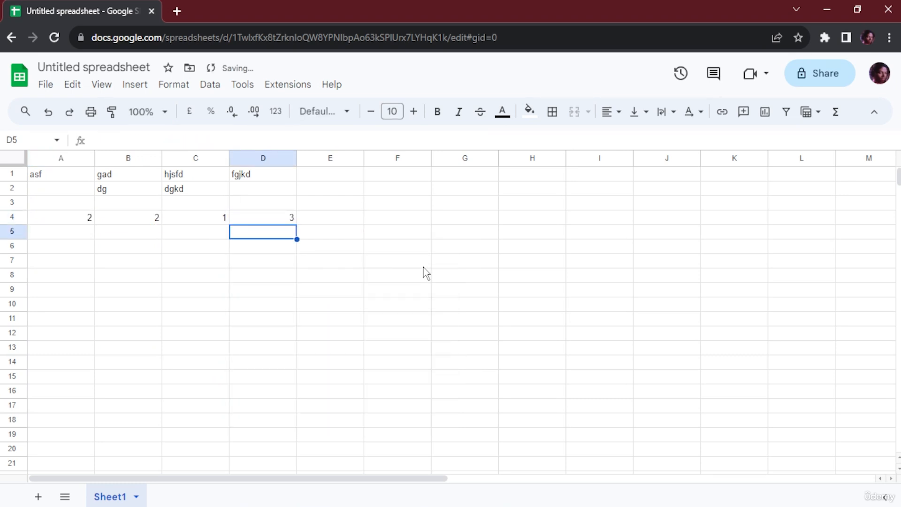
Review which cells the SUM formula in D4 refers to.
{"action": "double_click", "coordinate": [265, 219]}
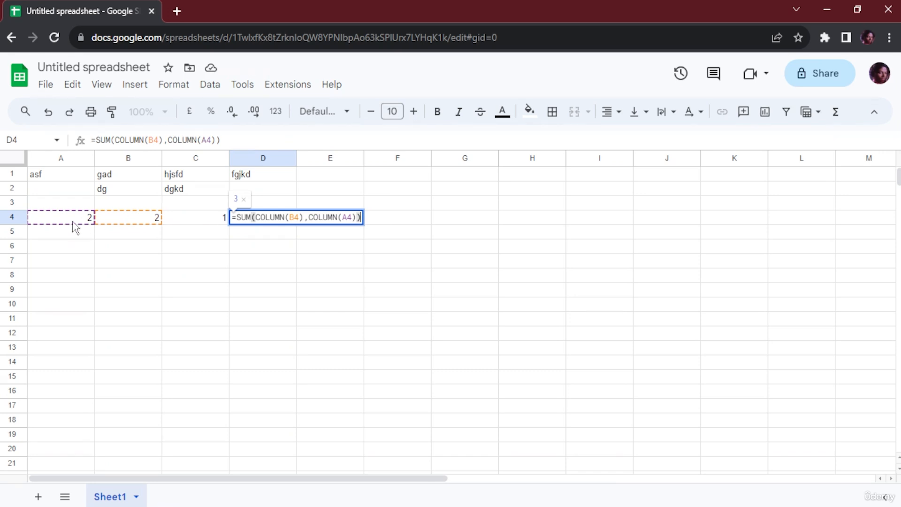
{"action": "left_click", "coordinate": [196, 250]}
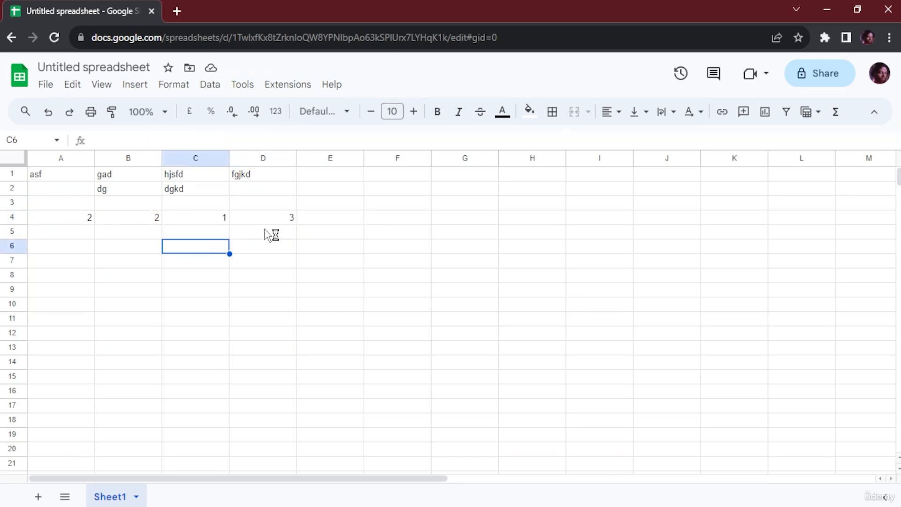
{"action": "left_click", "coordinate": [328, 223]}
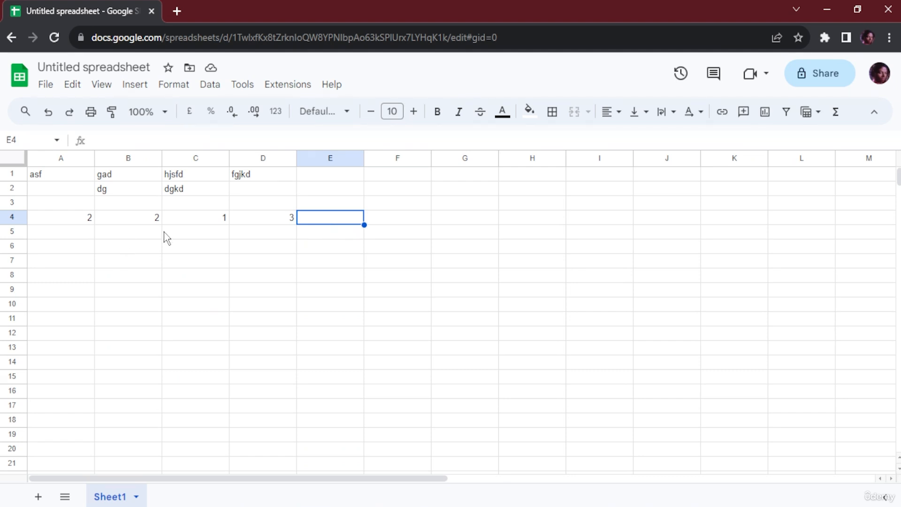
{"action": "left_click", "coordinate": [380, 220]}
{"action": "double_click", "coordinate": [380, 217]}
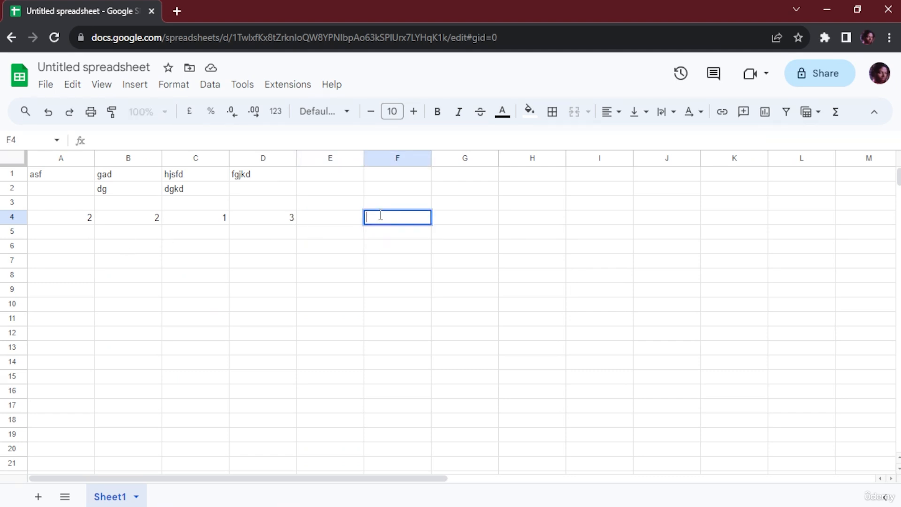
Fill row 5 with the numbers 3 in A5, 4 in B5 and 2 in C5.
{"action": "left_click", "coordinate": [80, 219]}
{"action": "left_click", "coordinate": [79, 229]}
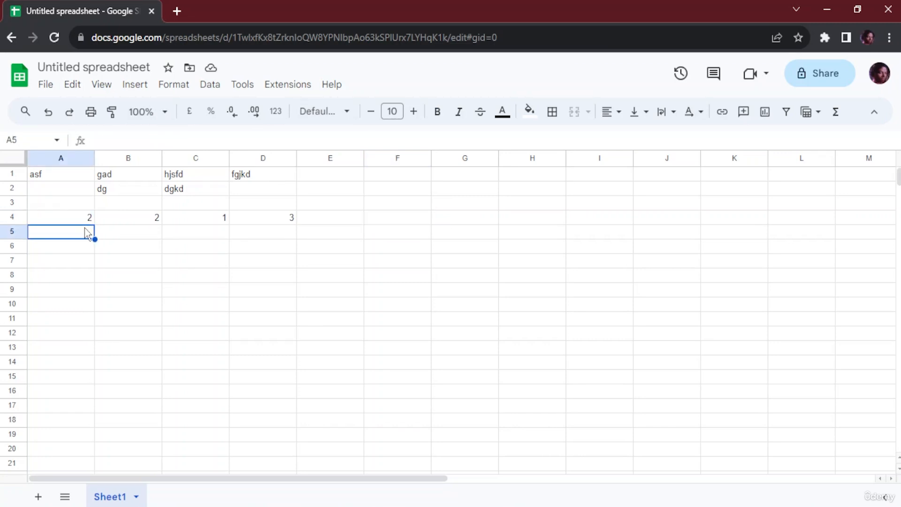
{"action": "type", "text": "3"}
{"action": "left_click", "coordinate": [144, 234]}
{"action": "type", "text": "4"}
{"action": "left_click", "coordinate": [192, 248]}
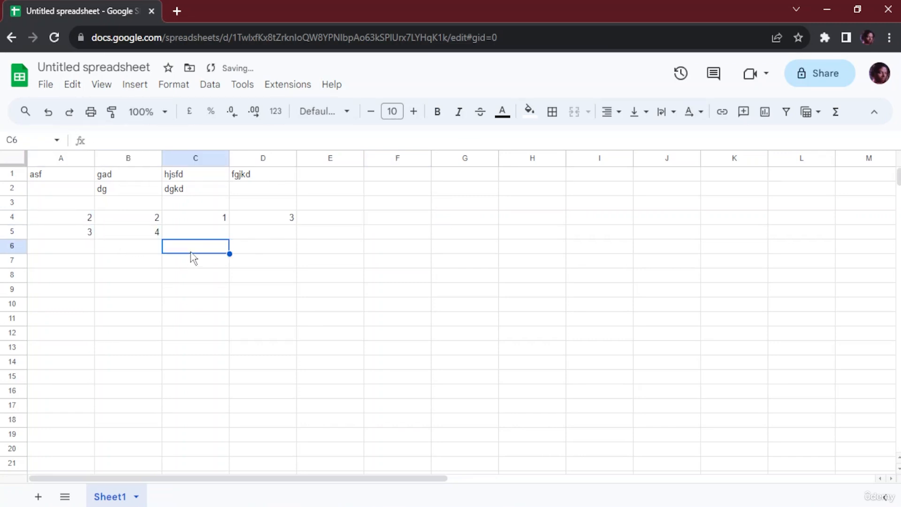
{"action": "left_click", "coordinate": [201, 234]}
{"action": "type", "text": "2"}
{"action": "left_click", "coordinate": [284, 235]}
Replace the formula in D4 with =SUM(A4:B4), summing the range A4 to B4.
{"action": "left_click", "coordinate": [284, 219]}
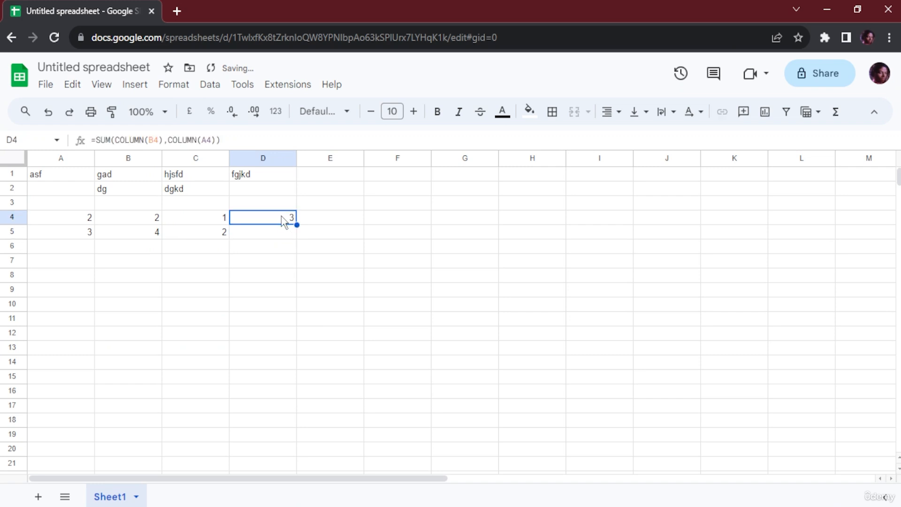
{"action": "key", "text": "Delete"}
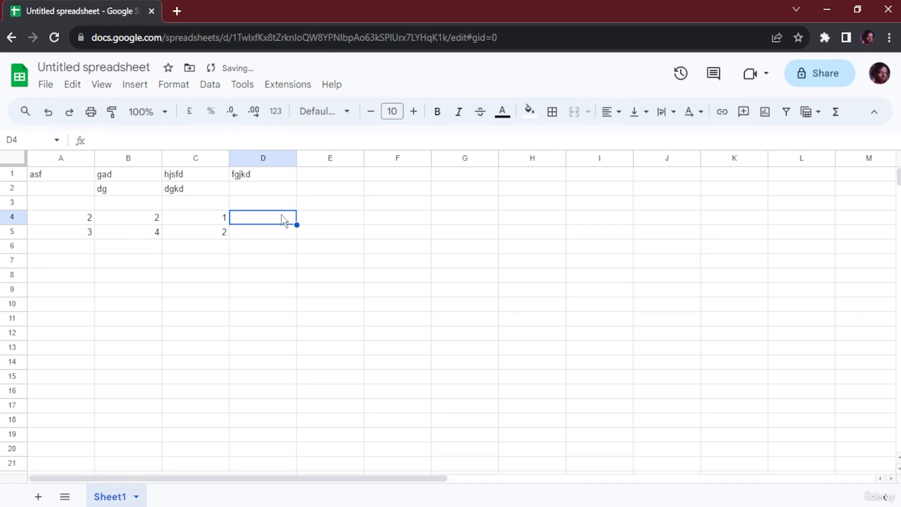
{"action": "double_click", "coordinate": [284, 220]}
{"action": "type", "text": "=sum"}
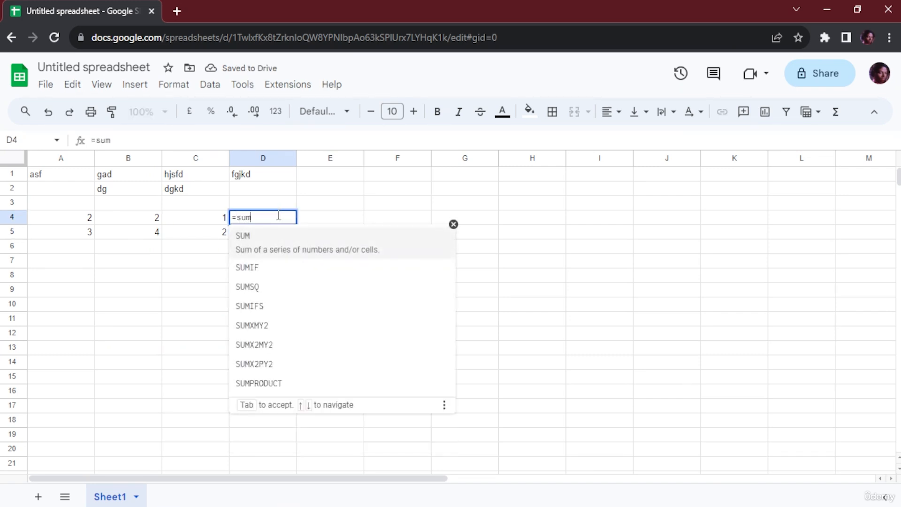
{"action": "key", "text": "Tab"}
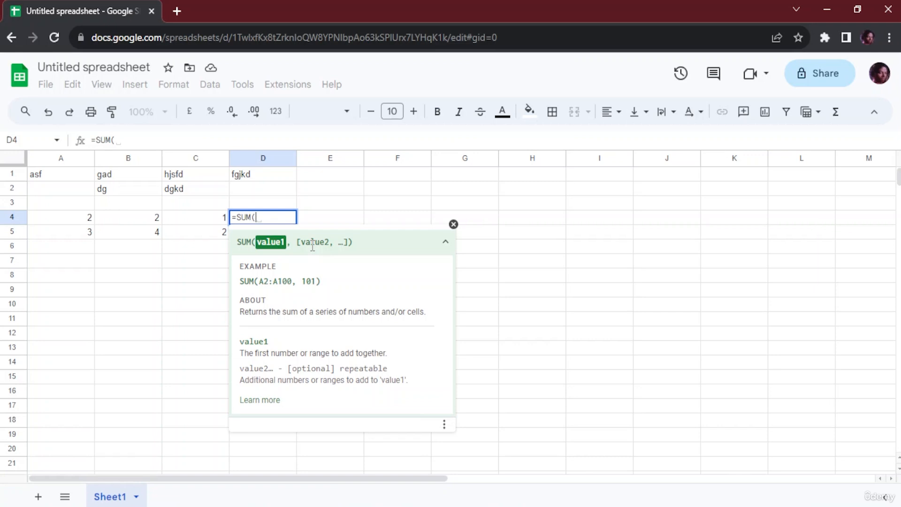
{"action": "left_click_drag", "start_coordinate": [52, 226], "coordinate": [150, 226]}
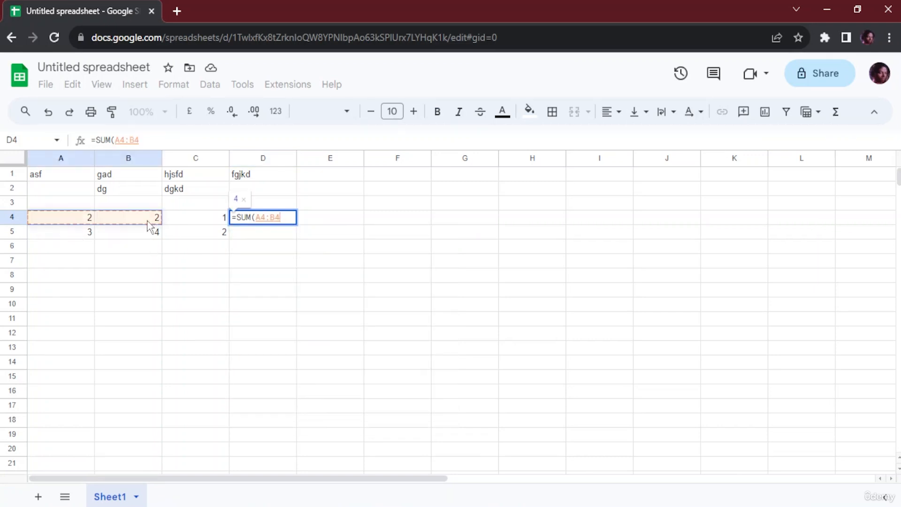
{"action": "key", "text": "Return"}
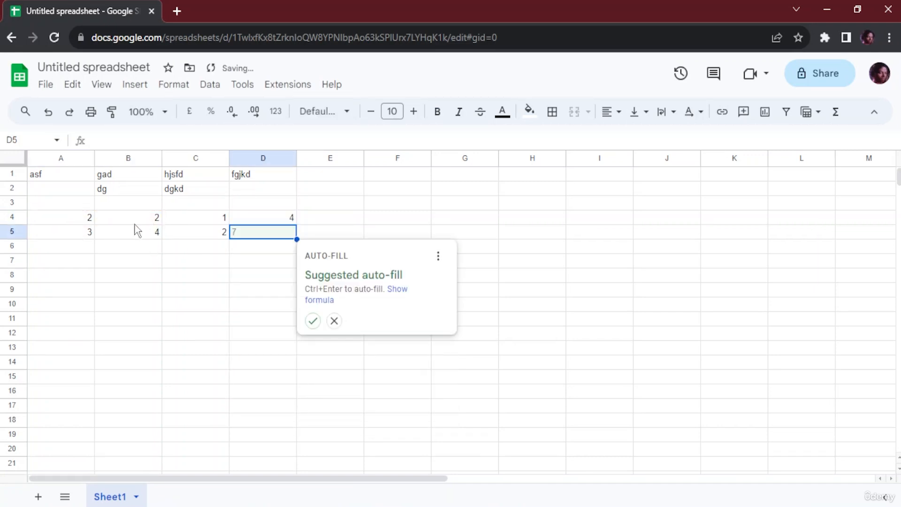
Check the cells summed by D4 and fill its formula down to D5.
{"action": "left_click", "coordinate": [281, 219]}
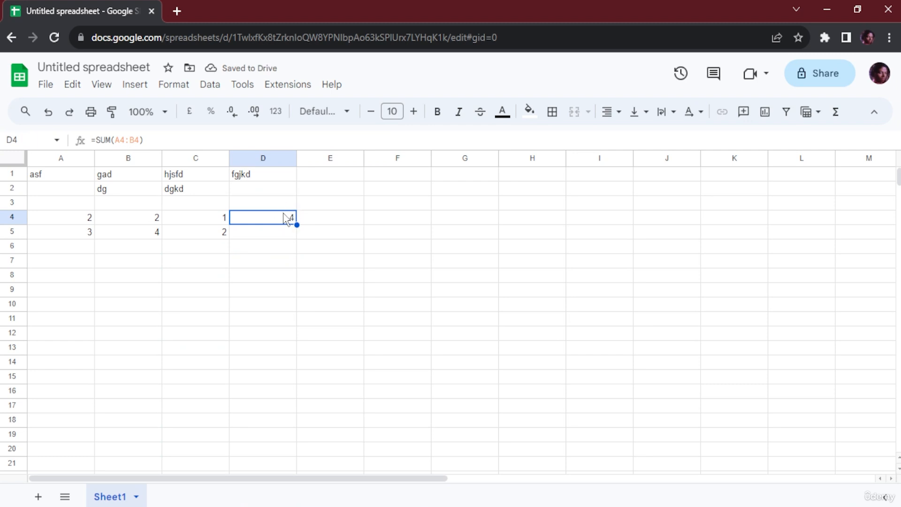
{"action": "left_click", "coordinate": [89, 218]}
{"action": "left_click", "coordinate": [152, 218]}
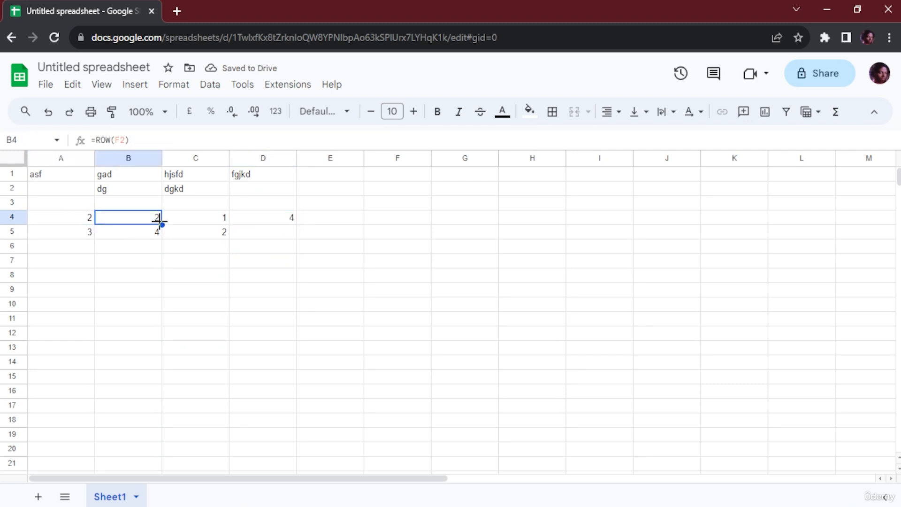
{"action": "left_click", "coordinate": [281, 219]}
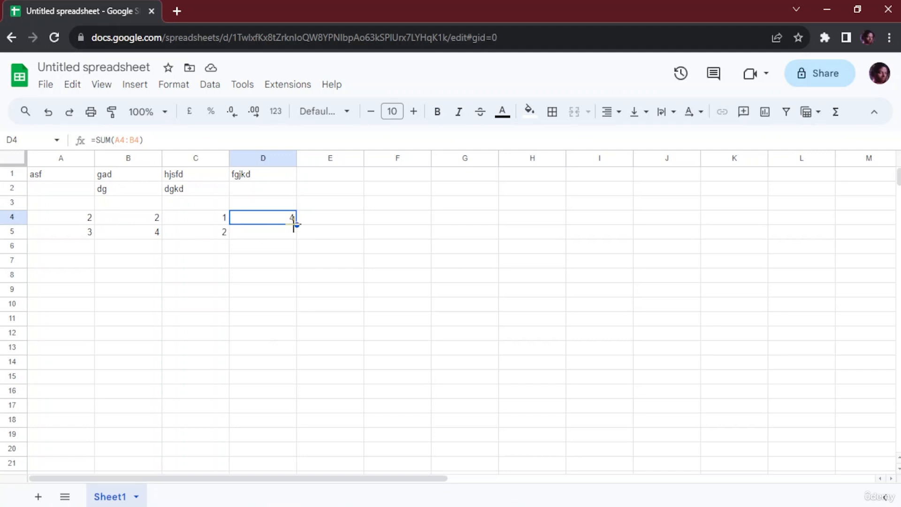
{"action": "left_click_drag", "start_coordinate": [297, 225], "coordinate": [294, 240]}
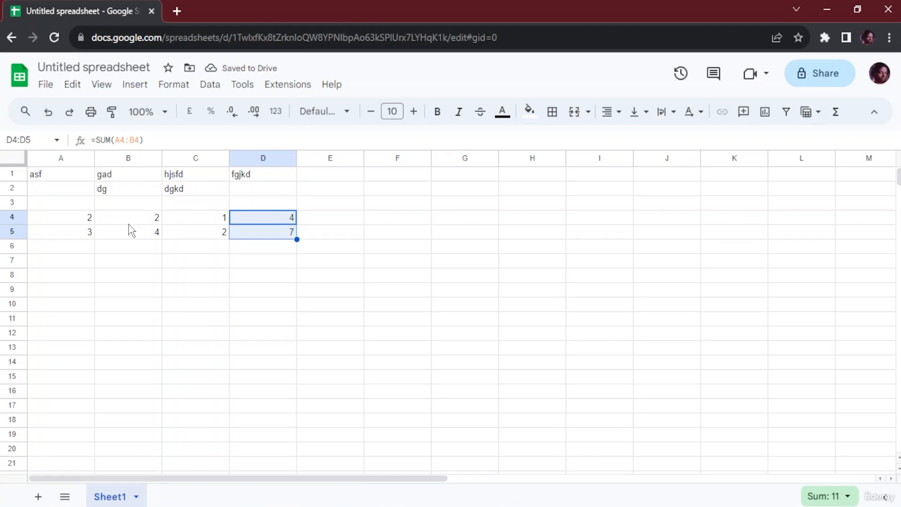
{"action": "left_click", "coordinate": [277, 207]}
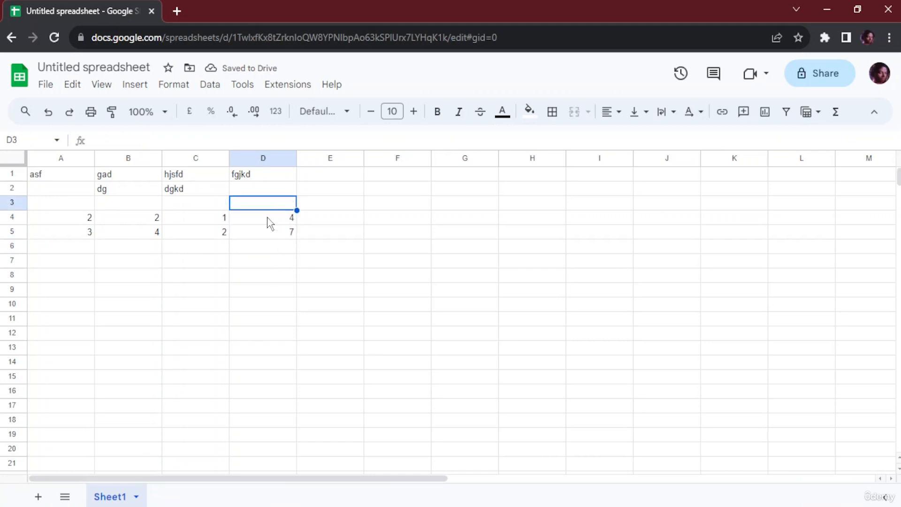
Make the range in D4's formula absolute as =SUM($A$4:$B$4) and fill it down to D6.
{"action": "double_click", "coordinate": [269, 217]}
{"action": "left_click", "coordinate": [259, 217]}
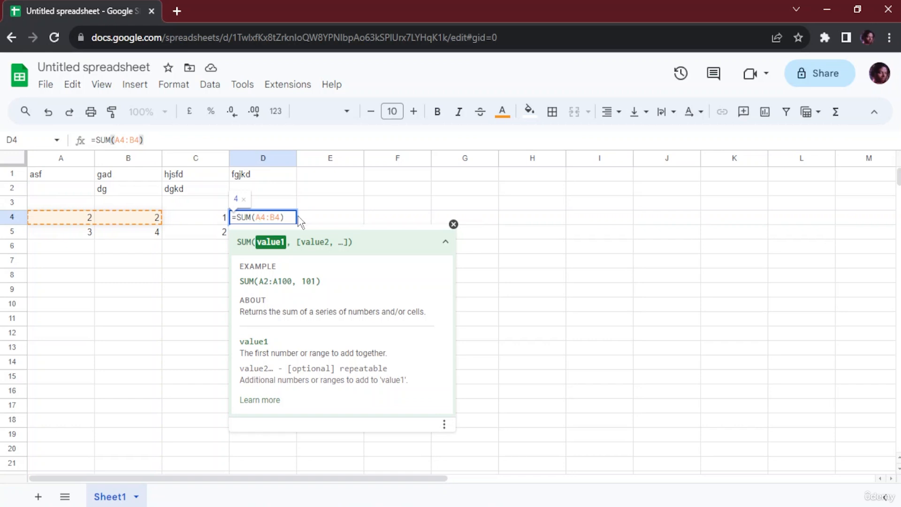
{"action": "key", "text": "F4"}
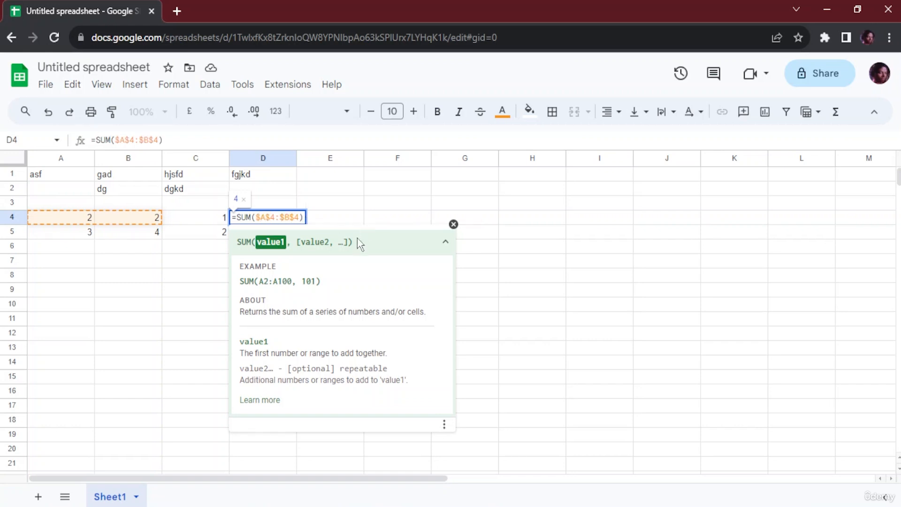
{"action": "key", "text": "Return"}
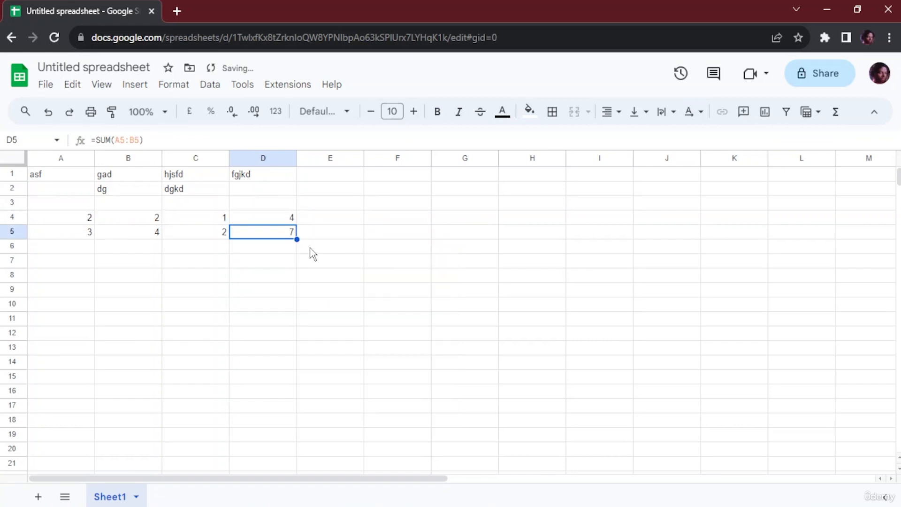
{"action": "left_click", "coordinate": [292, 220]}
{"action": "left_click_drag", "start_coordinate": [297, 224], "coordinate": [296, 243]}
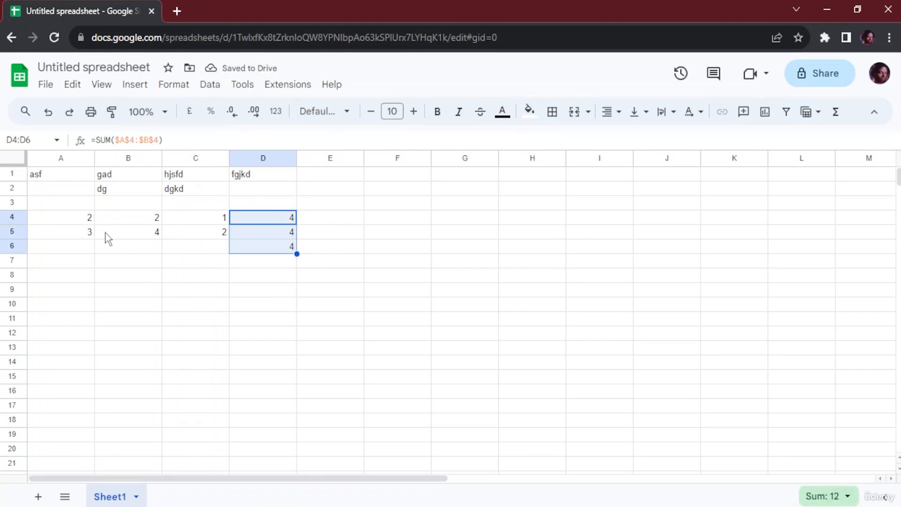
Examine cells A4 and B4, which the absolute range in D4 refers to, and compare them with A5 and B5.
{"action": "left_click", "coordinate": [118, 206]}
{"action": "left_click", "coordinate": [92, 219]}
{"action": "left_click", "coordinate": [100, 219]}
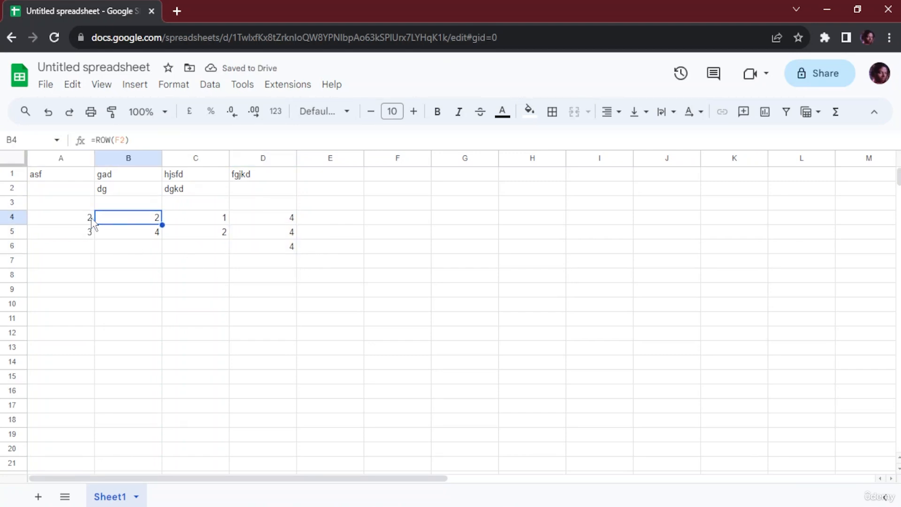
{"action": "left_click", "coordinate": [88, 218]}
{"action": "left_click", "coordinate": [105, 219]}
{"action": "left_click", "coordinate": [84, 219]}
{"action": "left_click", "coordinate": [127, 219]}
{"action": "left_click", "coordinate": [88, 219]}
{"action": "left_click", "coordinate": [120, 219]}
{"action": "left_click", "coordinate": [87, 218]}
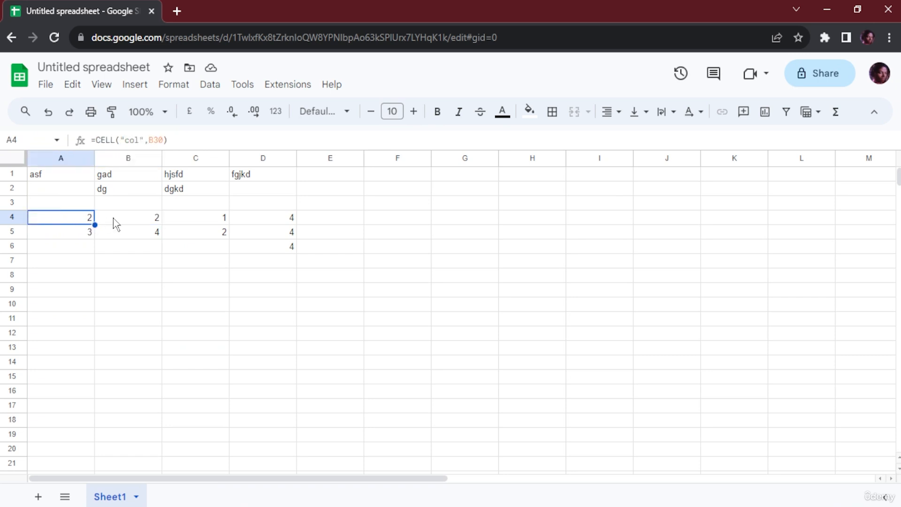
{"action": "left_click", "coordinate": [121, 219]}
{"action": "left_click", "coordinate": [87, 219]}
{"action": "left_click", "coordinate": [121, 219]}
{"action": "left_click", "coordinate": [88, 220]}
{"action": "left_click", "coordinate": [130, 217]}
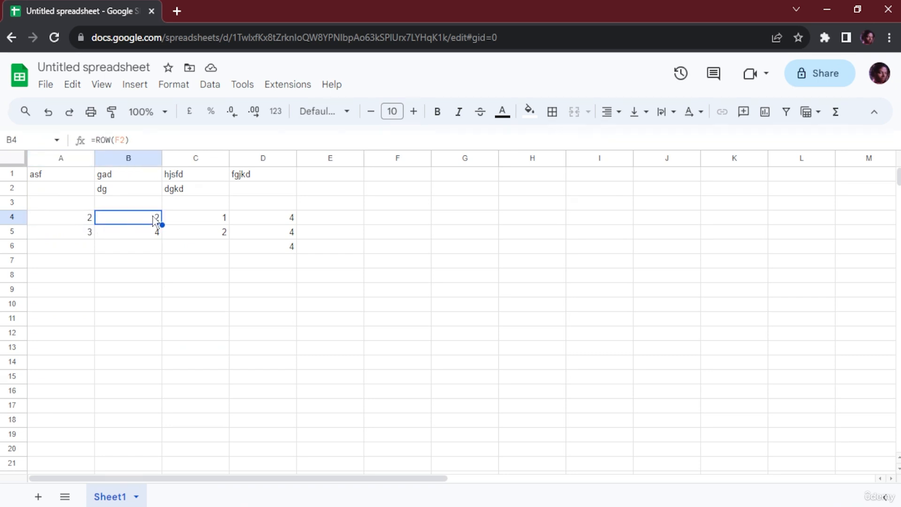
{"action": "left_click", "coordinate": [278, 222]}
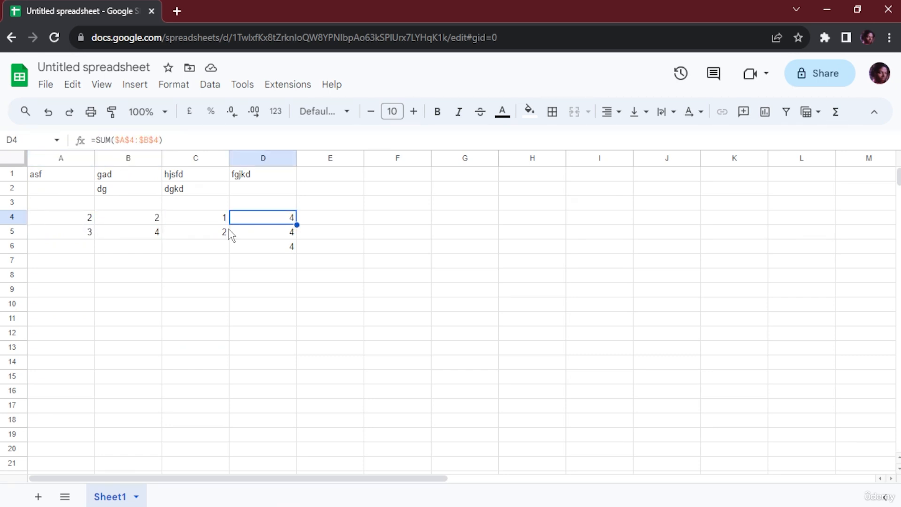
{"action": "left_click", "coordinate": [64, 219]}
{"action": "left_click", "coordinate": [142, 222]}
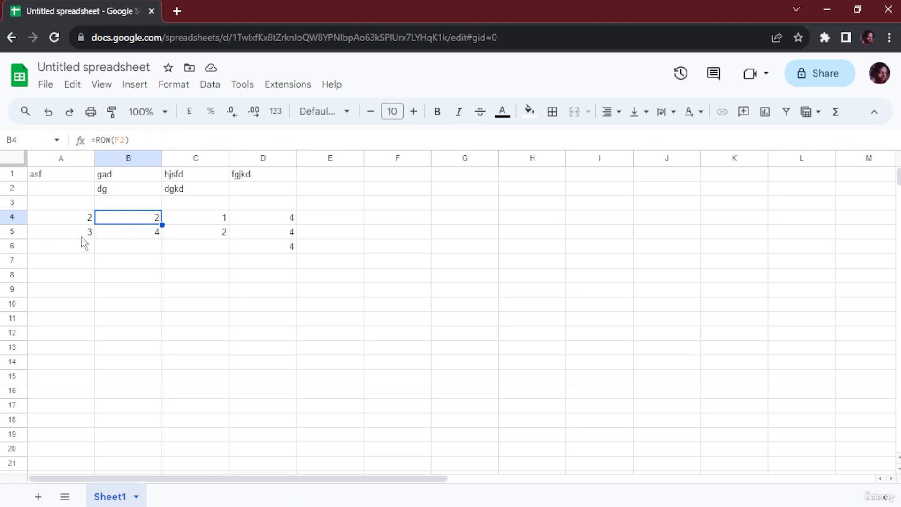
{"action": "left_click", "coordinate": [82, 238]}
{"action": "left_click", "coordinate": [143, 234]}
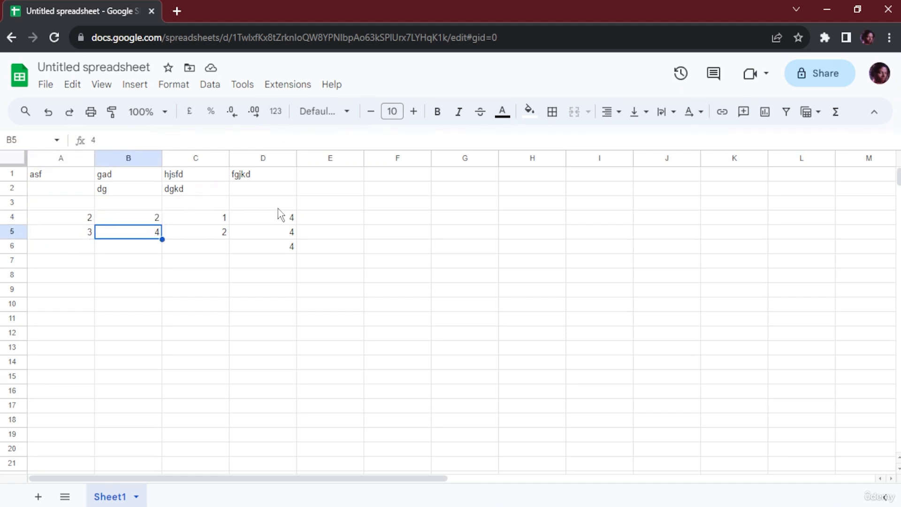
{"action": "left_click", "coordinate": [278, 208]}
Change D4's range back to the relative reference =SUM(A4:B4) and fill the formula down to D6.
{"action": "left_click", "coordinate": [283, 218]}
{"action": "left_click", "coordinate": [124, 139]}
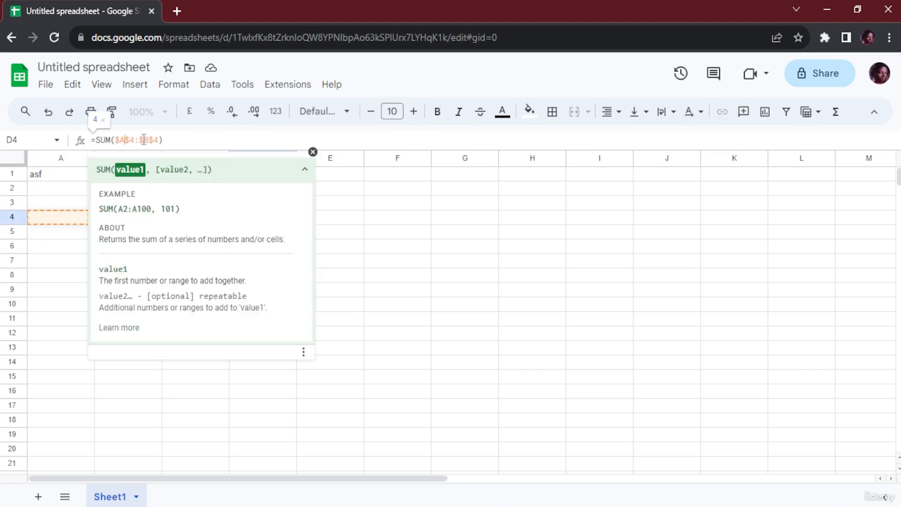
{"action": "key", "text": "F4"}
{"action": "key", "text": "F4"}
{"action": "key", "text": "F4"}
{"action": "key", "text": "Return"}
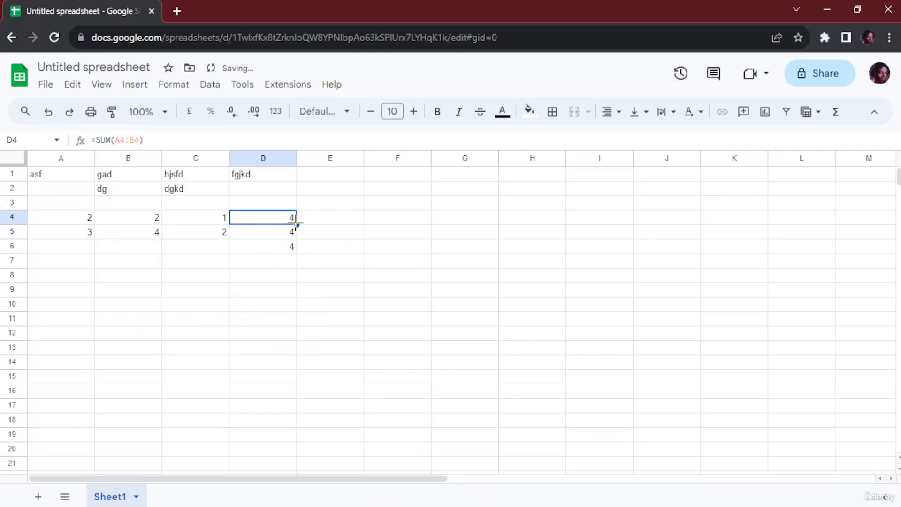
{"action": "left_click_drag", "start_coordinate": [296, 224], "coordinate": [301, 254]}
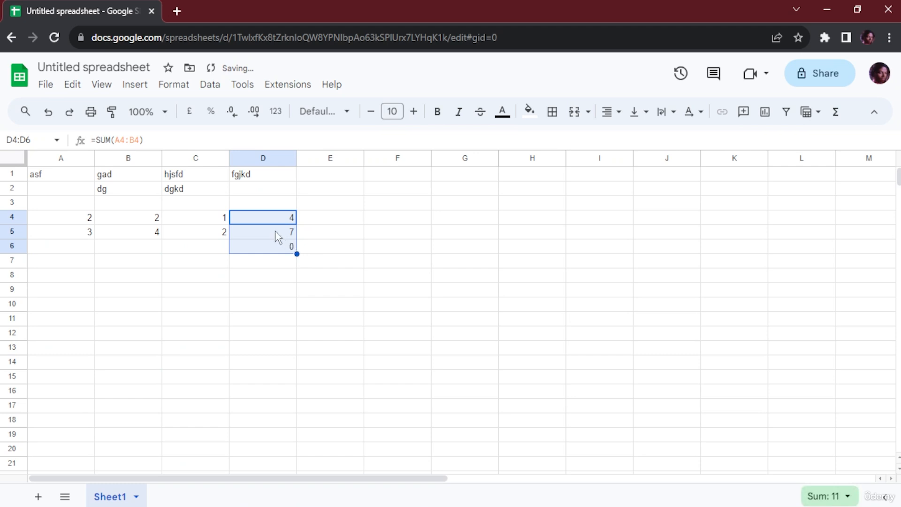
{"action": "left_click", "coordinate": [99, 232]}
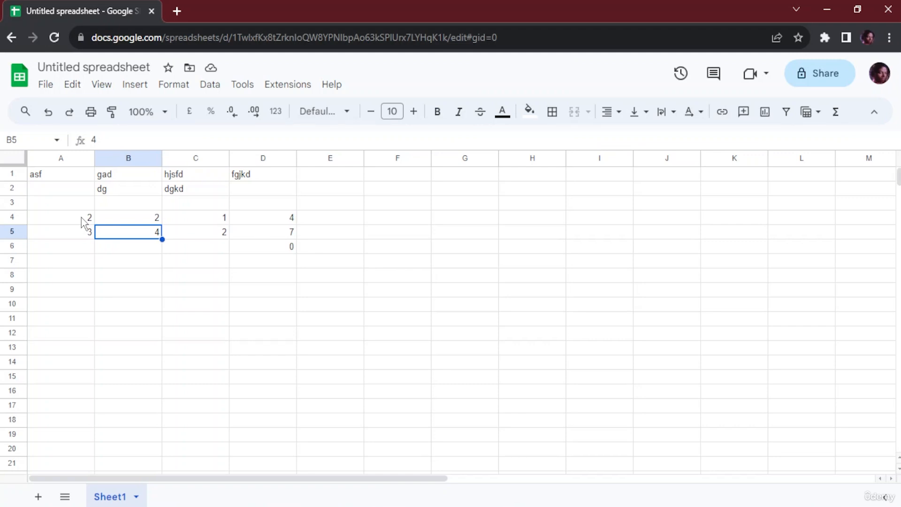
{"action": "left_click", "coordinate": [81, 218]}
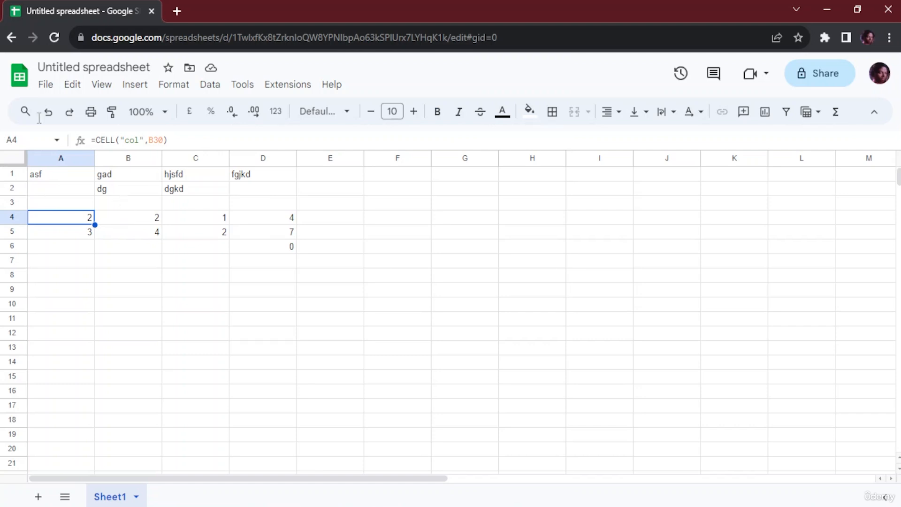
Review the available file, edit, view, insert, format, data, tools, extensions and help commands.
{"action": "left_click", "coordinate": [44, 85]}
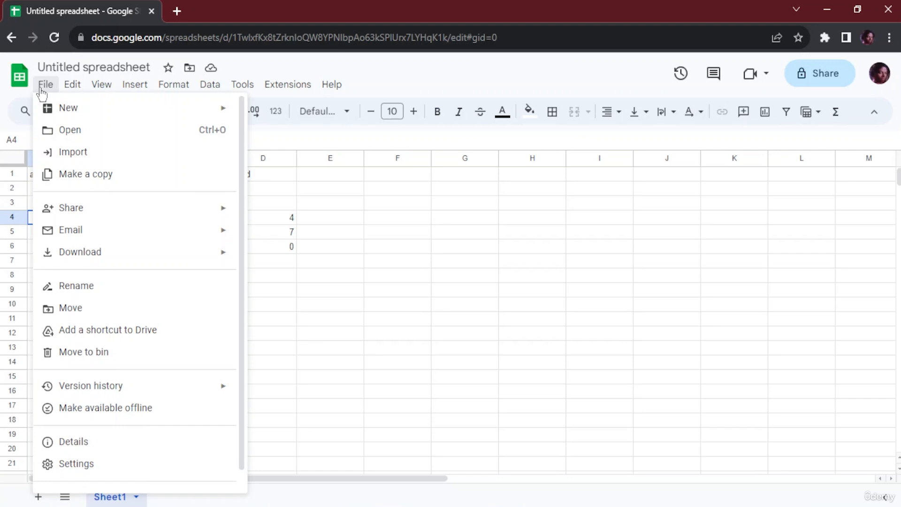
{"action": "left_click", "coordinate": [349, 203]}
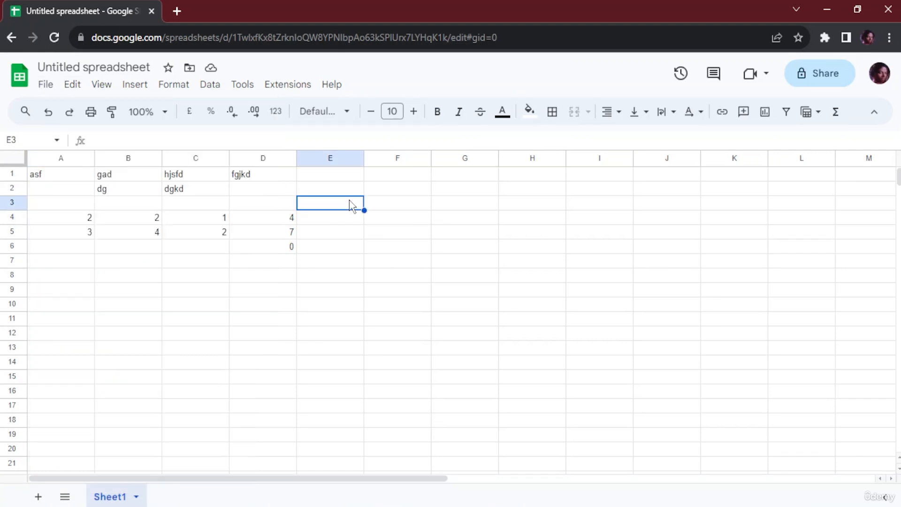
{"action": "left_click", "coordinate": [45, 85]}
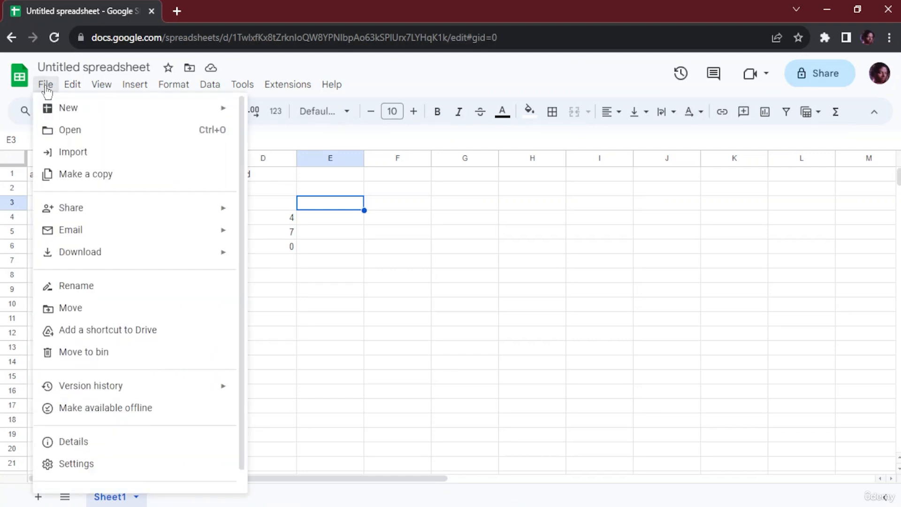
{"action": "left_click", "coordinate": [72, 85]}
{"action": "left_click", "coordinate": [100, 84]}
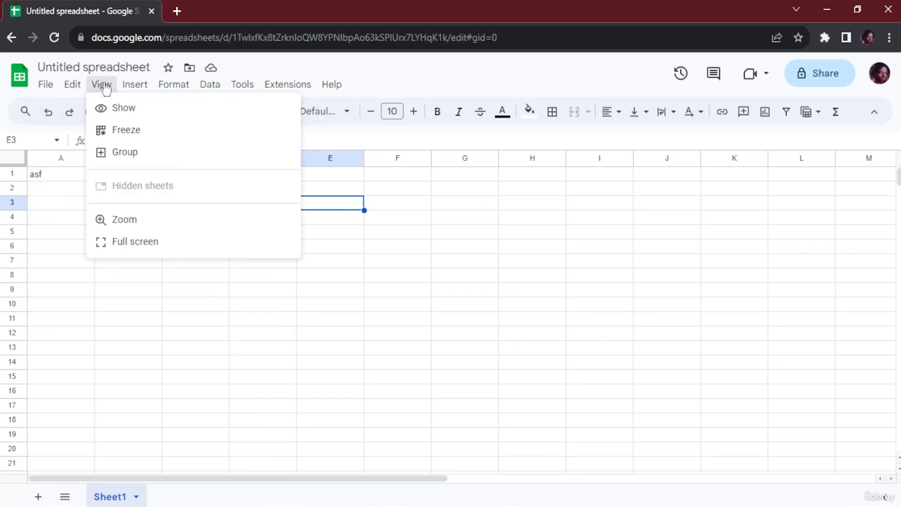
{"action": "left_click", "coordinate": [75, 89]}
{"action": "left_click", "coordinate": [80, 88]}
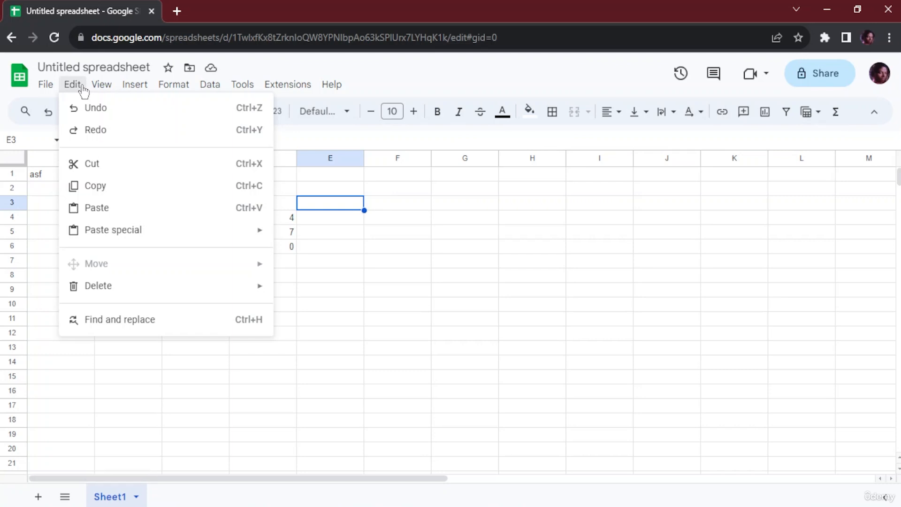
{"action": "left_click", "coordinate": [101, 85]}
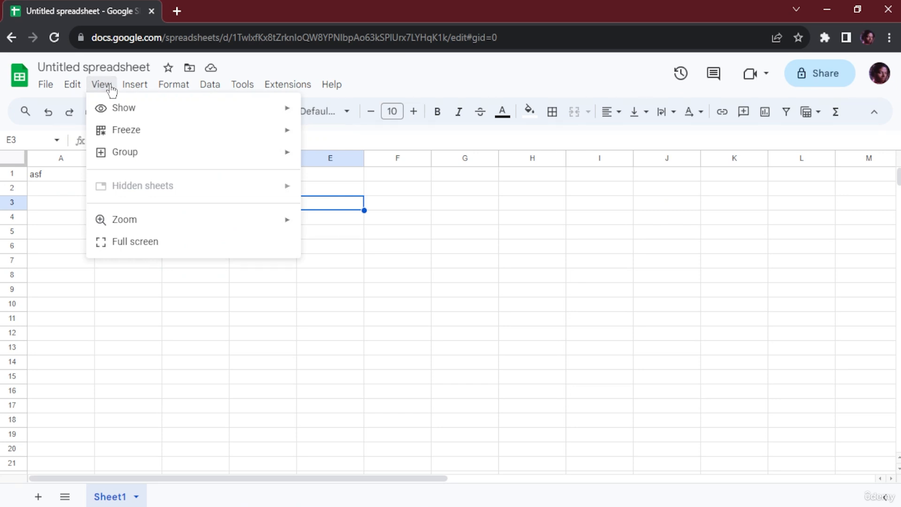
{"action": "mouse_move", "coordinate": [129, 89]}
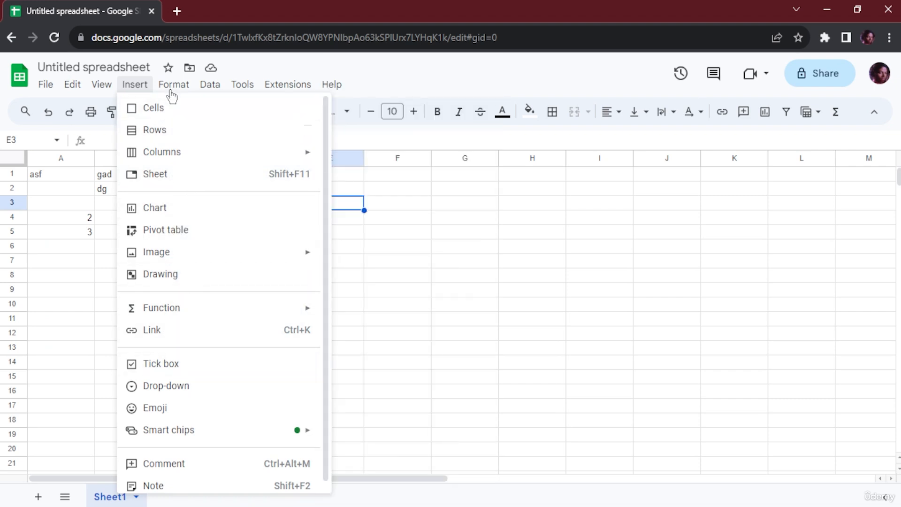
{"action": "mouse_move", "coordinate": [178, 90]}
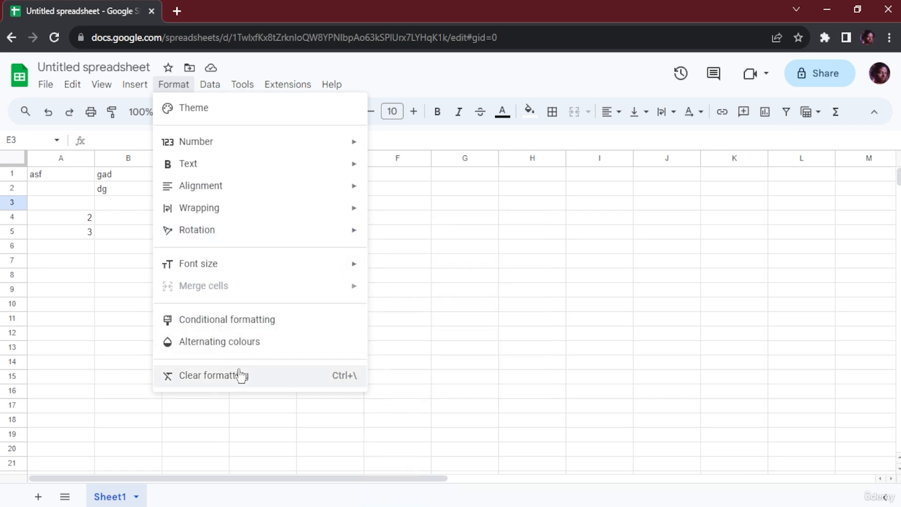
{"action": "mouse_move", "coordinate": [215, 86]}
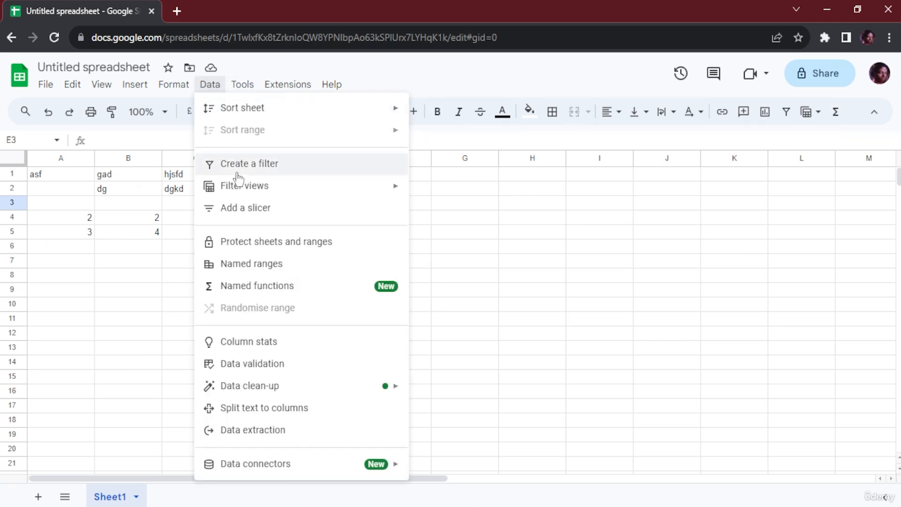
{"action": "mouse_move", "coordinate": [279, 193]}
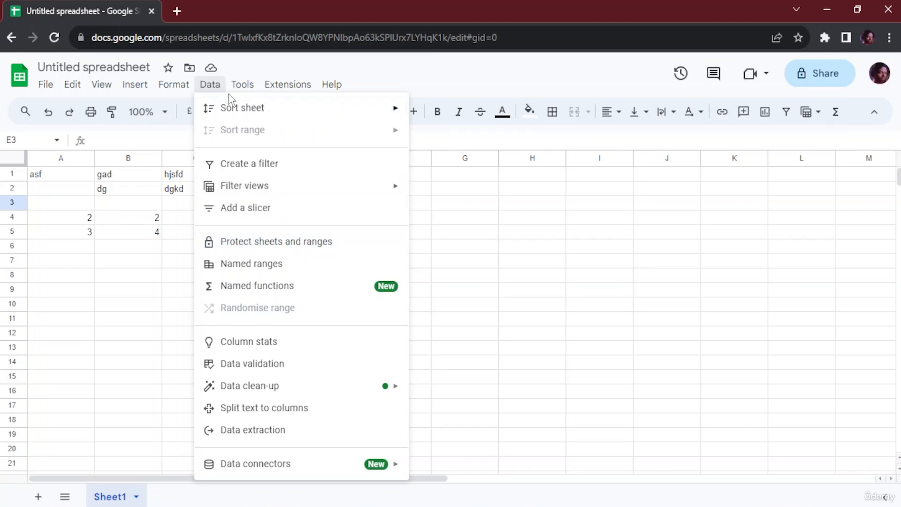
{"action": "mouse_move", "coordinate": [245, 90]}
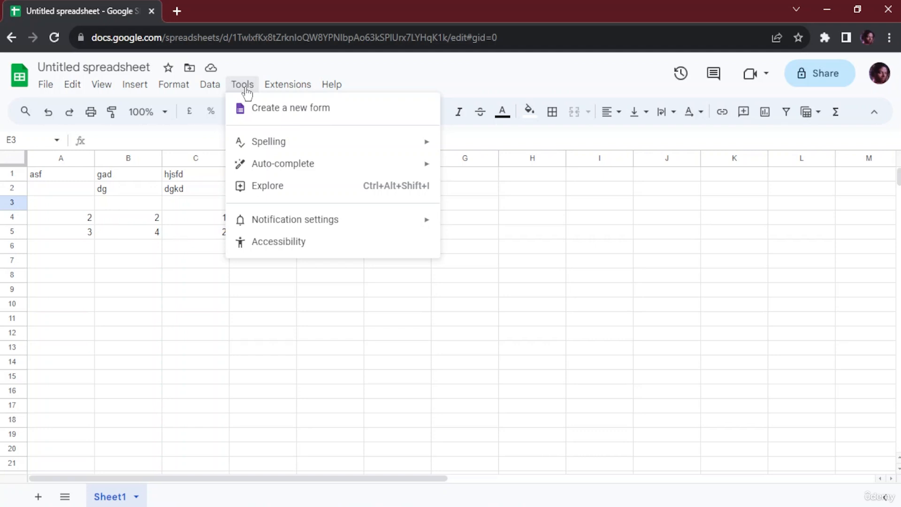
{"action": "mouse_move", "coordinate": [275, 86]}
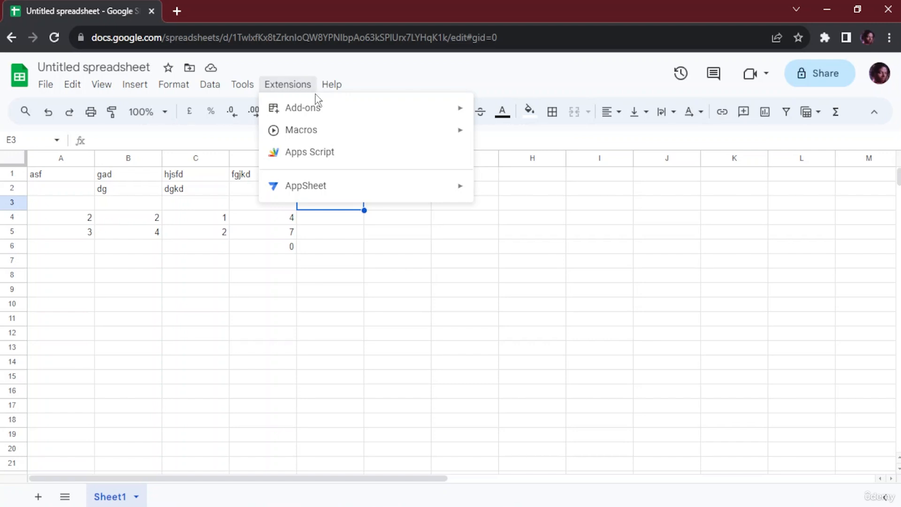
{"action": "left_click", "coordinate": [332, 85]}
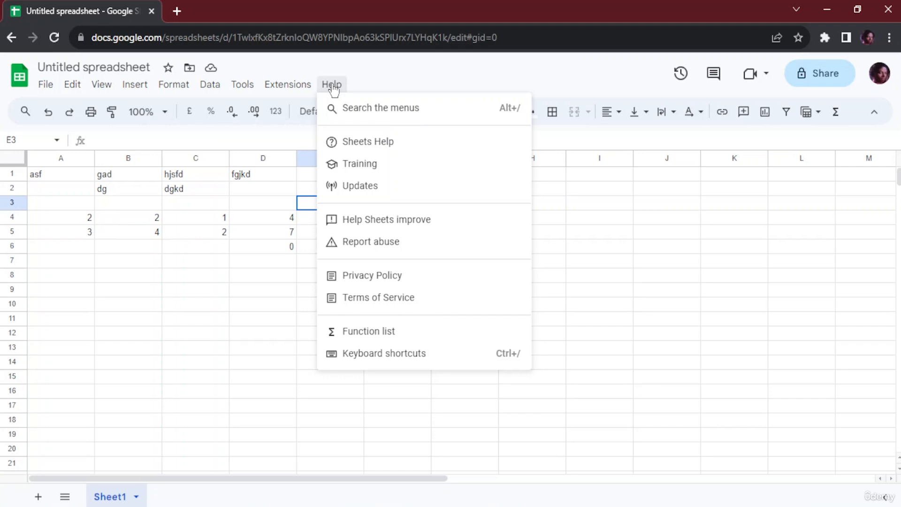
{"action": "left_click", "coordinate": [182, 342]}
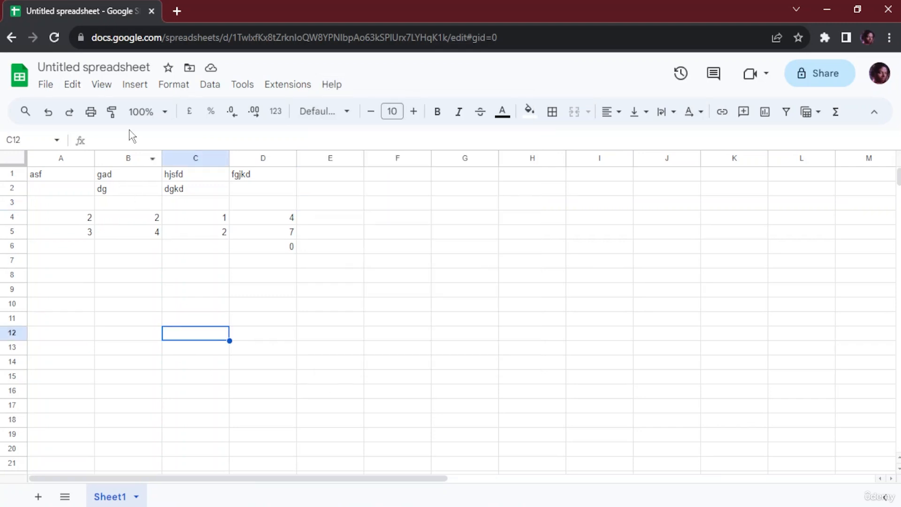